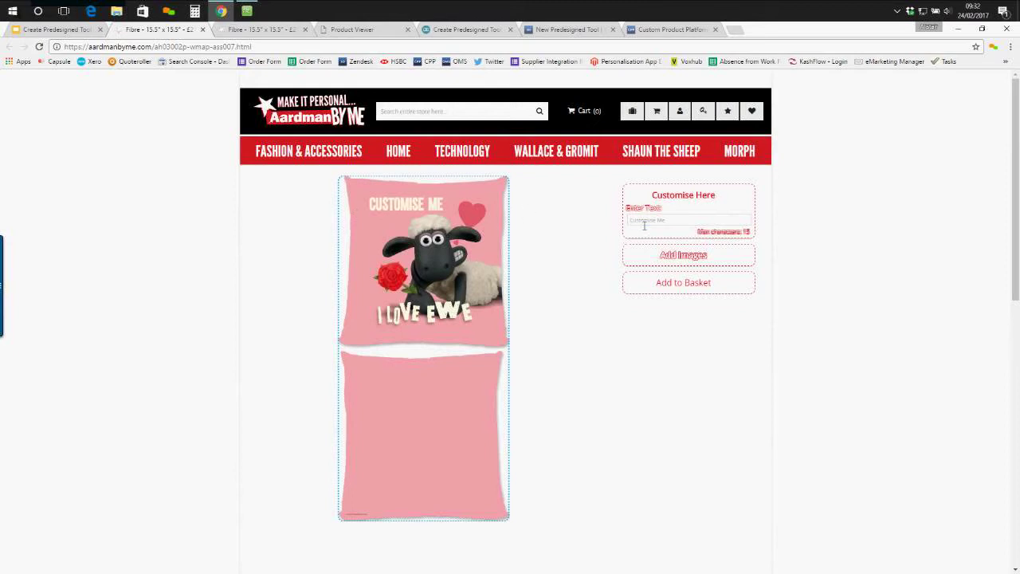
Put a custom name on the Shaun the Sheep pillow, then try red, purple and pink.
click(746, 224)
text(ALISTAIR)
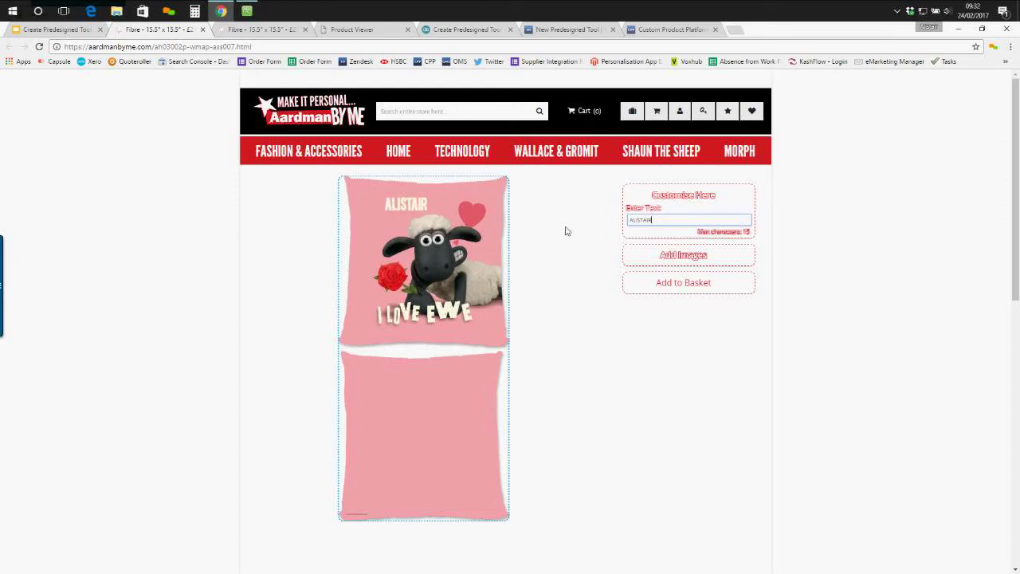
click(678, 255)
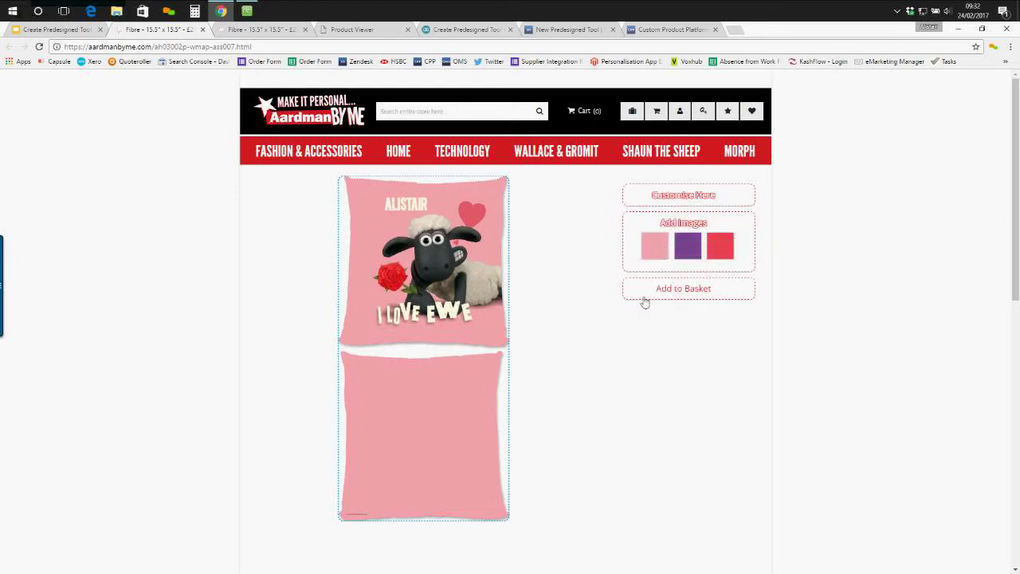
click(720, 257)
click(691, 255)
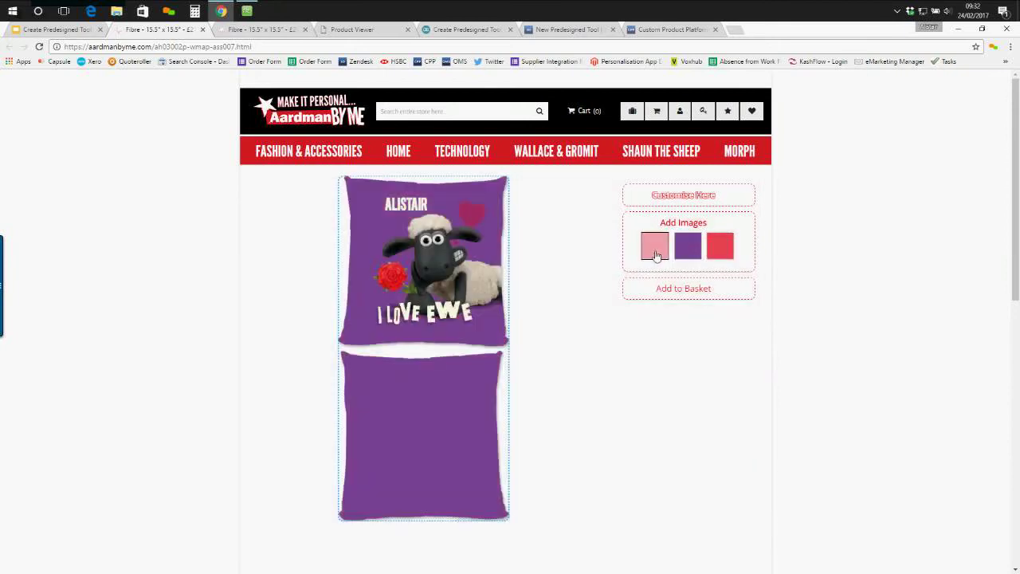
click(655, 253)
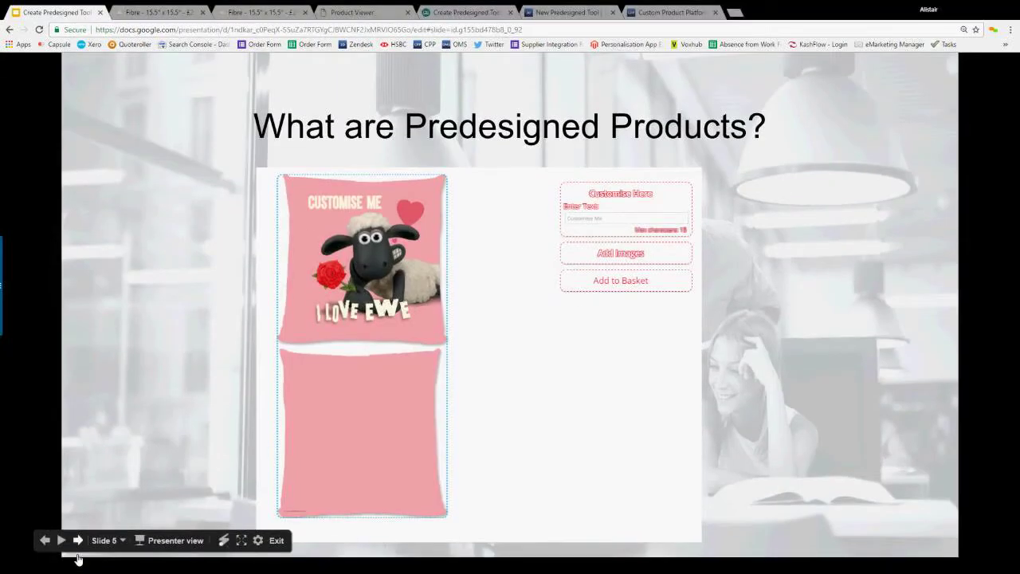
Go to slide 6 in full screen and follow the beer bottle link to the label designer.
click(77, 541)
key(ctrl+shift+f)
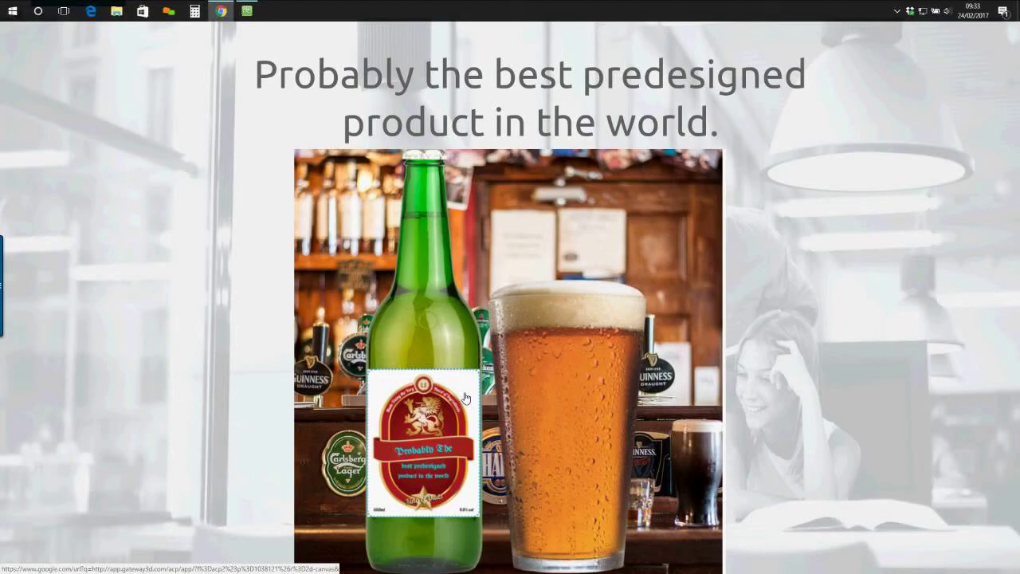
click(466, 397)
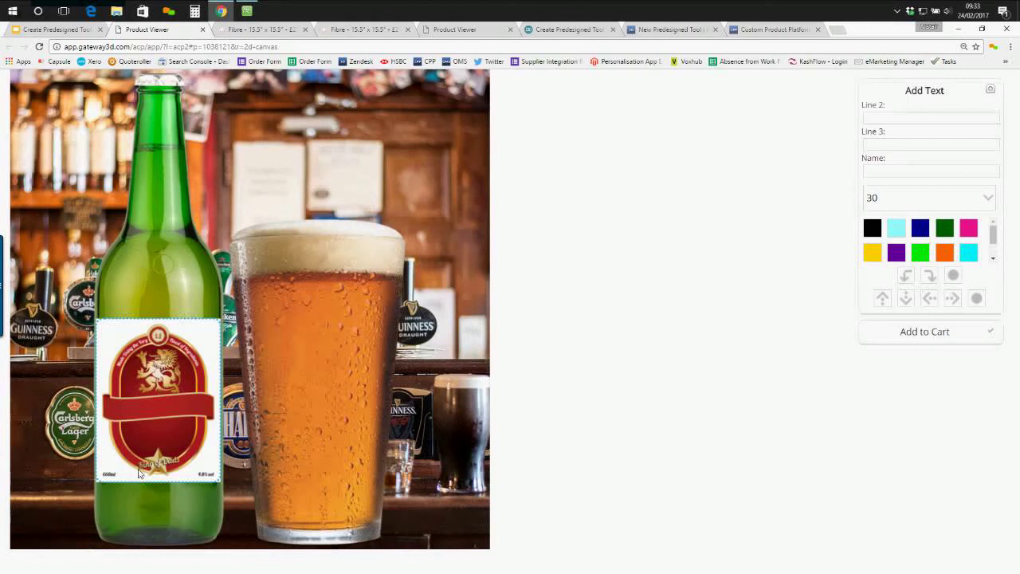
Fill the bottle label with a name in Name, 'Happy' in Line 2 and 'Birthday' in Line 3.
click(907, 174)
text(AListair)
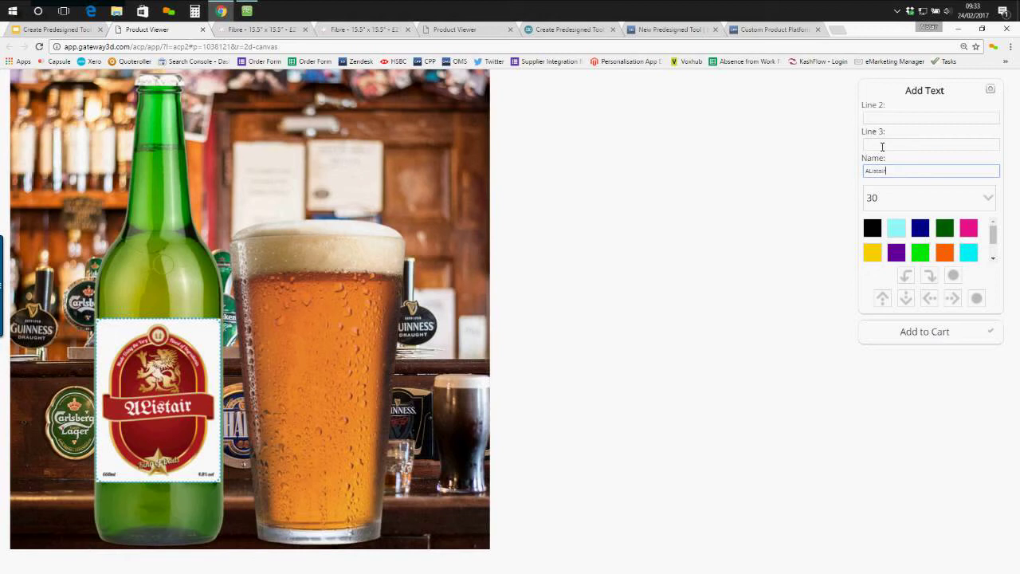
click(886, 119)
text(Happy)
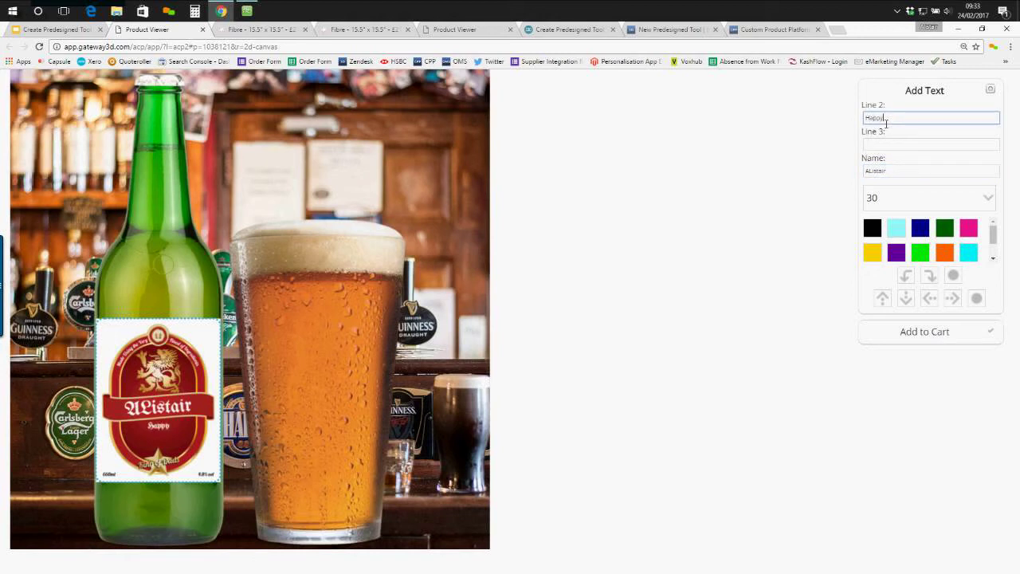
key(Tab)
text(B)
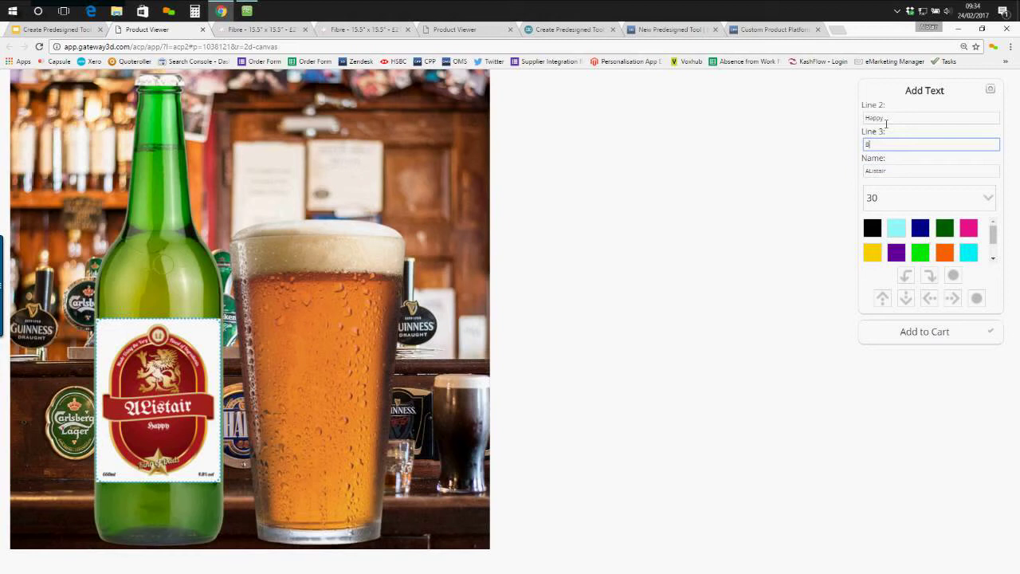
text(irthday)
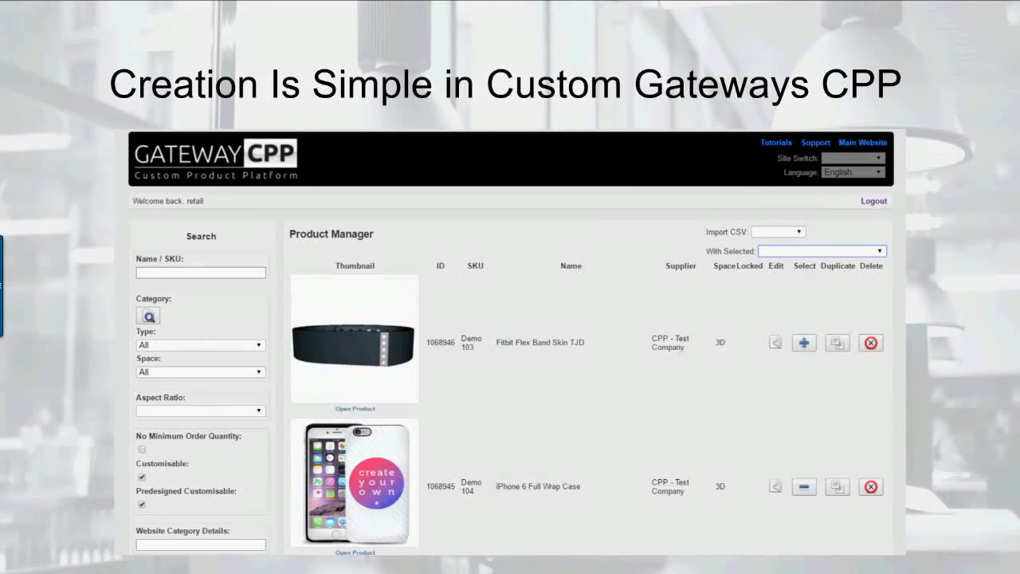
Exit the full-screen slideshow on slide 7.
key(Escape)
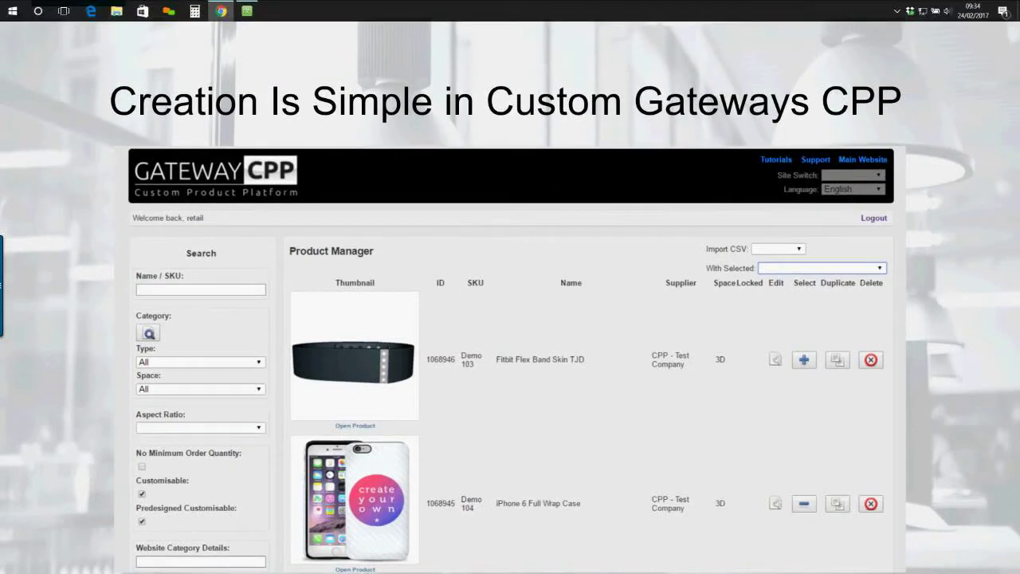
Create a New Predesigned product from the Classic Polo With Stand Up Collar in Demo - Predesign (W).
click(757, 35)
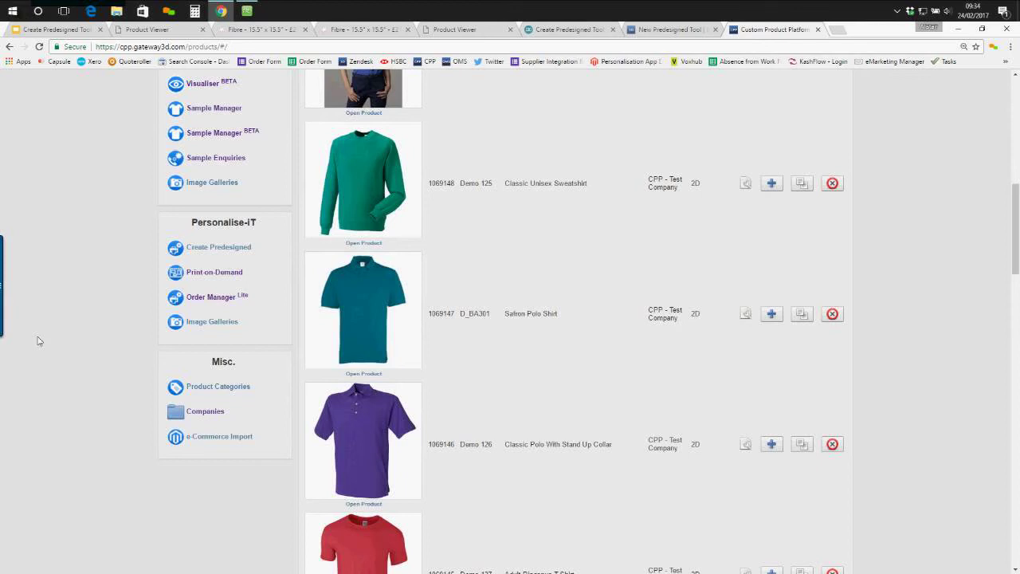
scroll(627, 370, down, 1)
scroll(628, 370, down, 1)
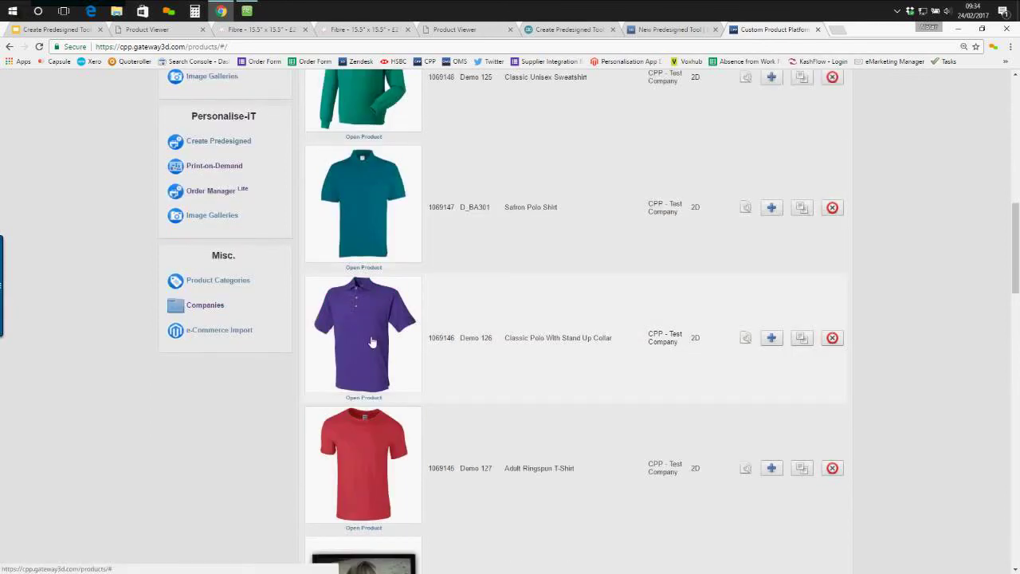
click(771, 341)
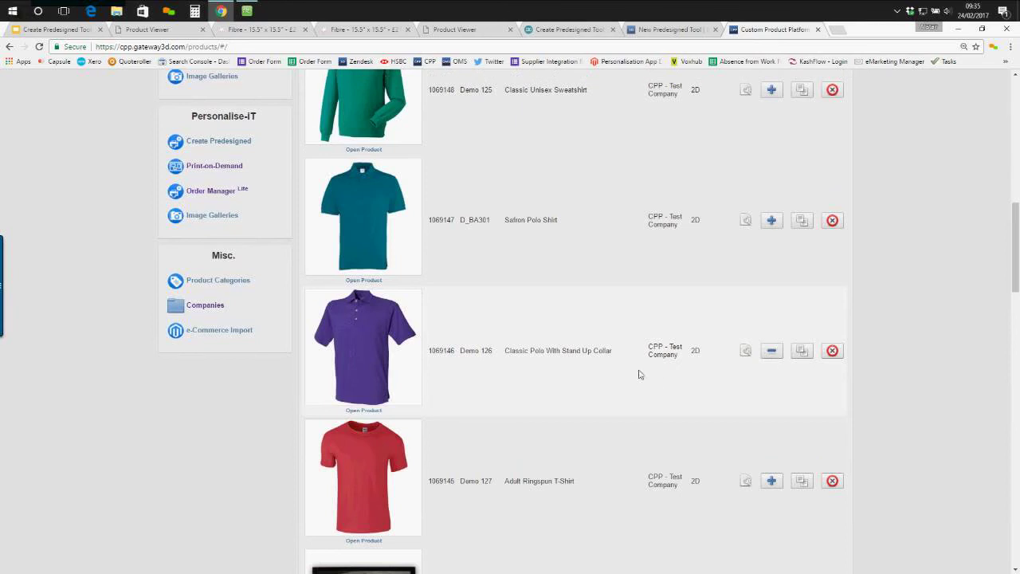
scroll(542, 371, up, 7)
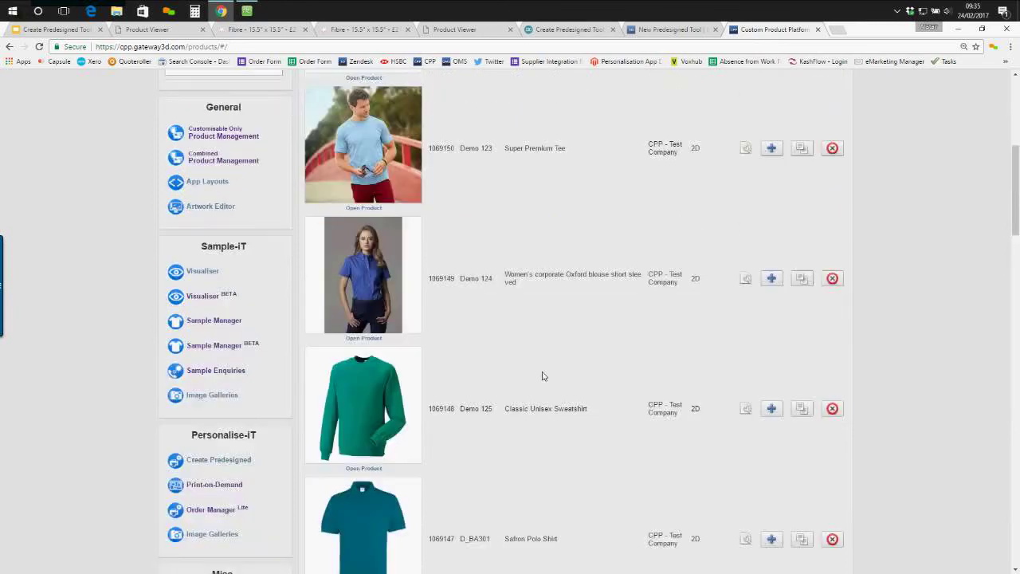
click(833, 184)
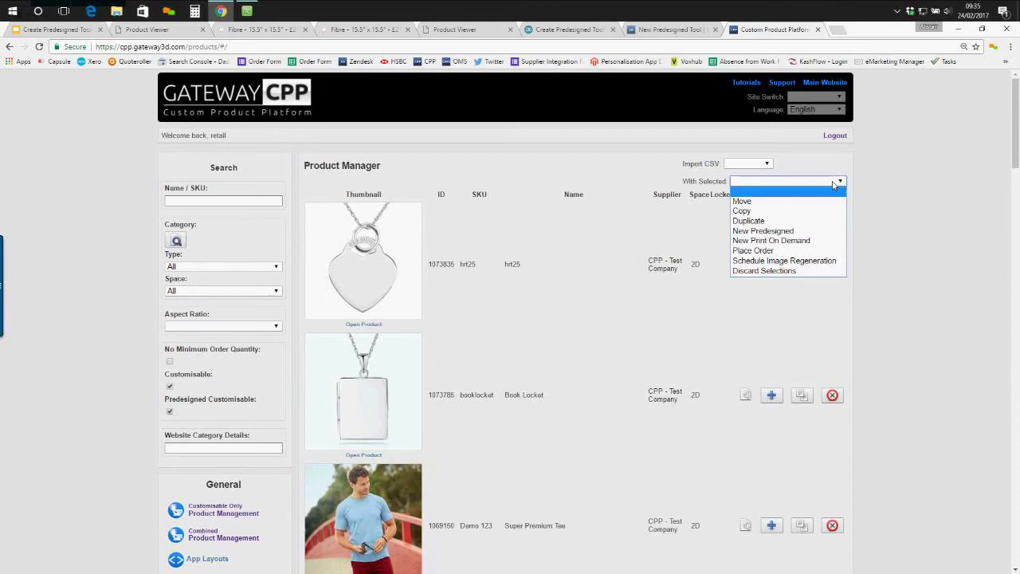
click(811, 231)
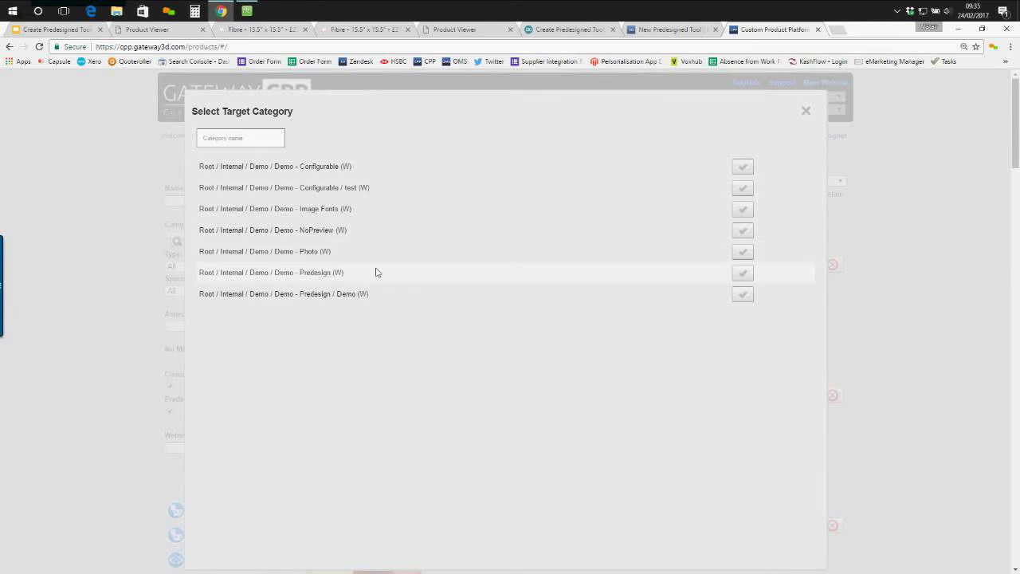
click(742, 273)
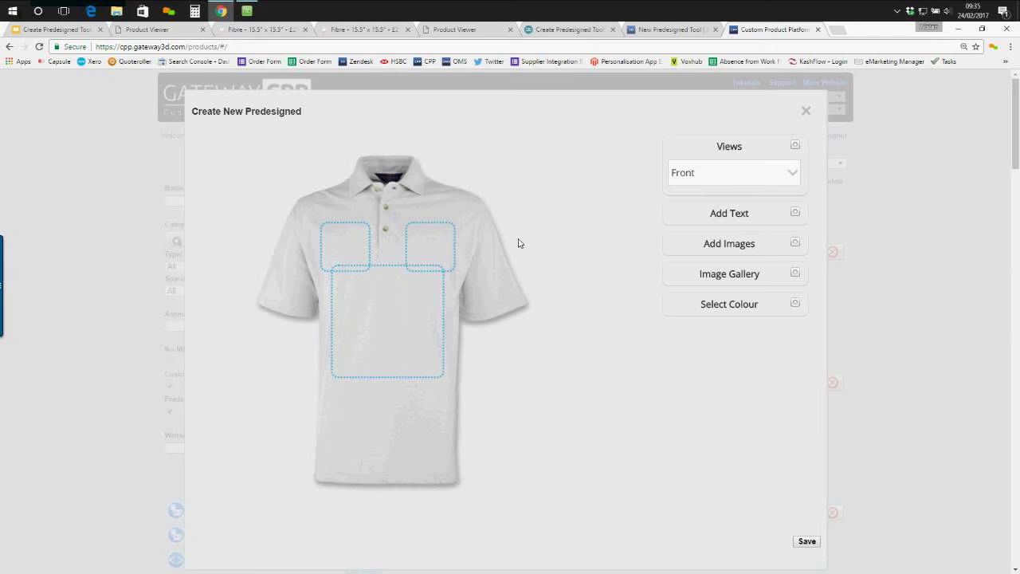
Scroll the Select Colour swatches and pick pale green for the polo shirt.
click(723, 305)
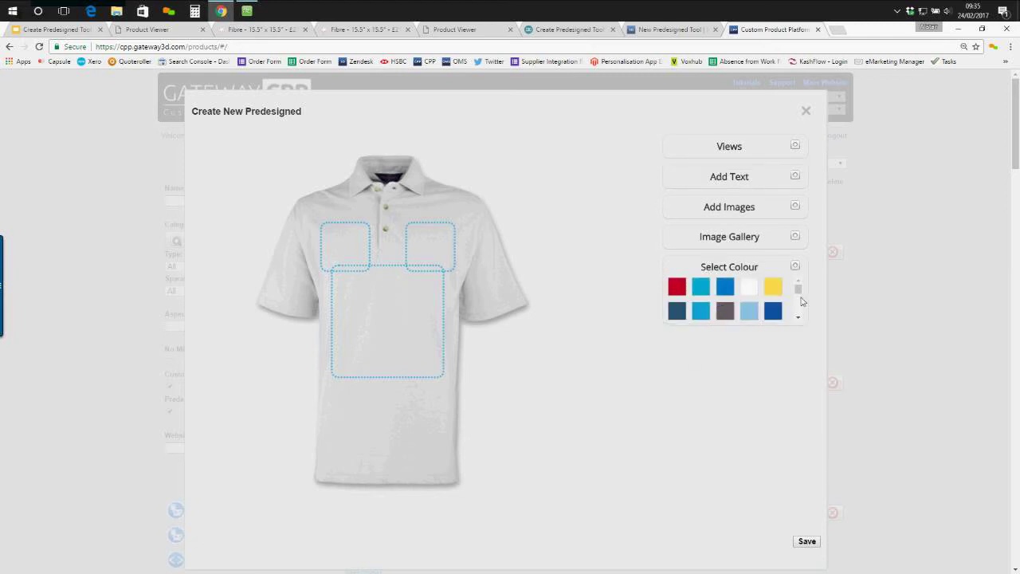
click(798, 318)
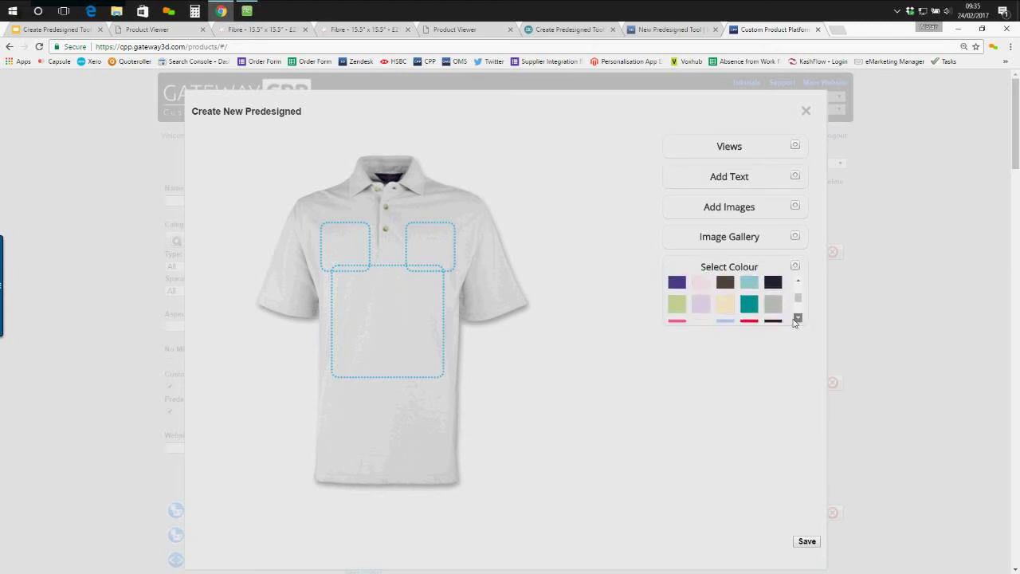
click(798, 318)
click(797, 318)
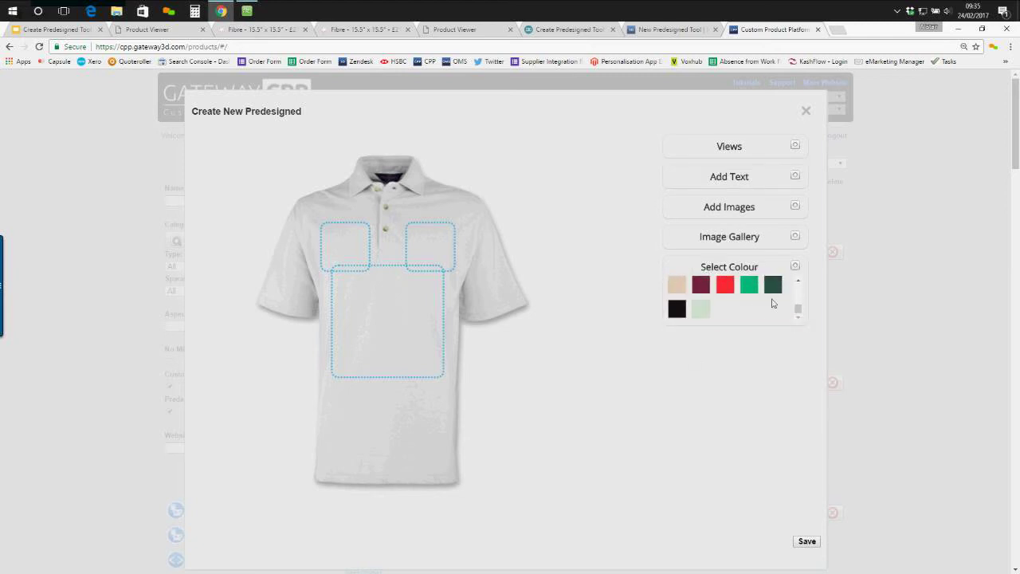
click(702, 311)
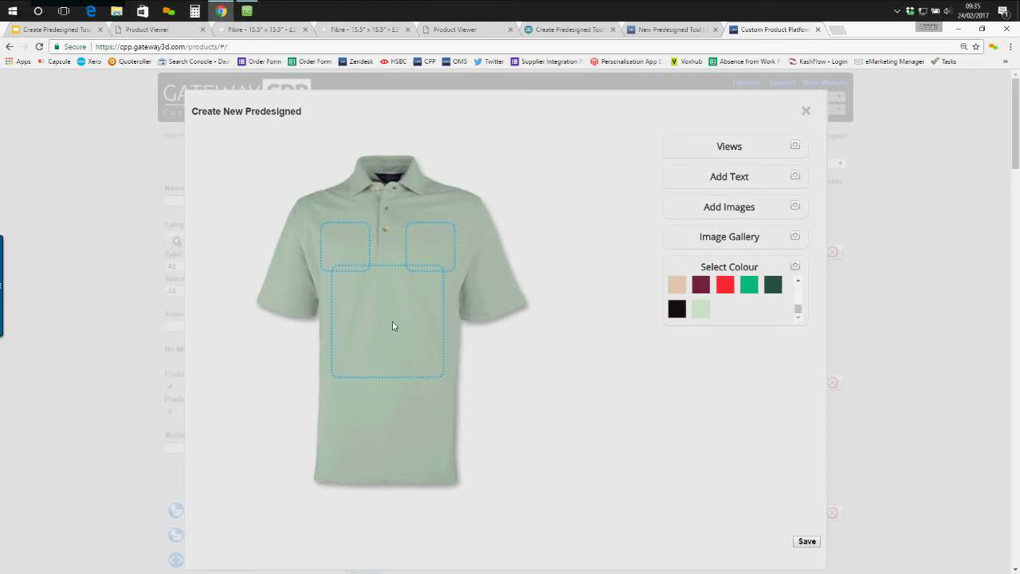
Place the Land Rover PNG on the shirt front and shrink it so ABOVE & BEYOND fits.
click(705, 239)
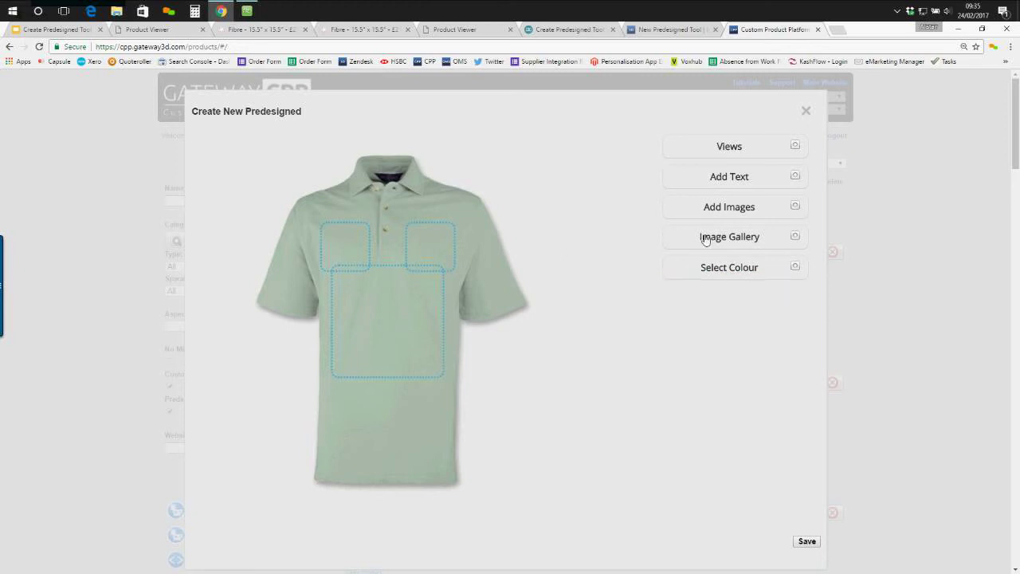
click(713, 207)
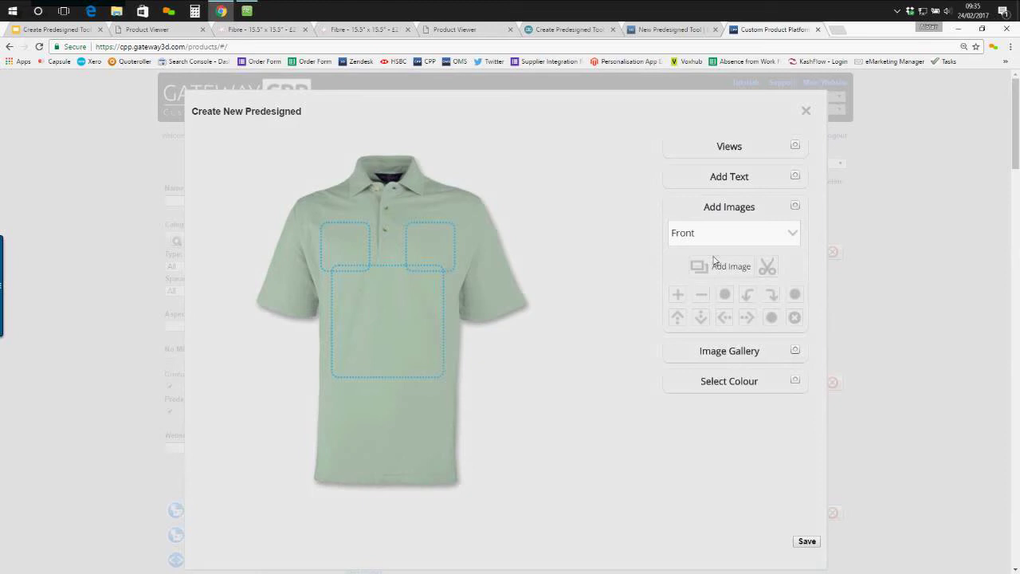
click(720, 271)
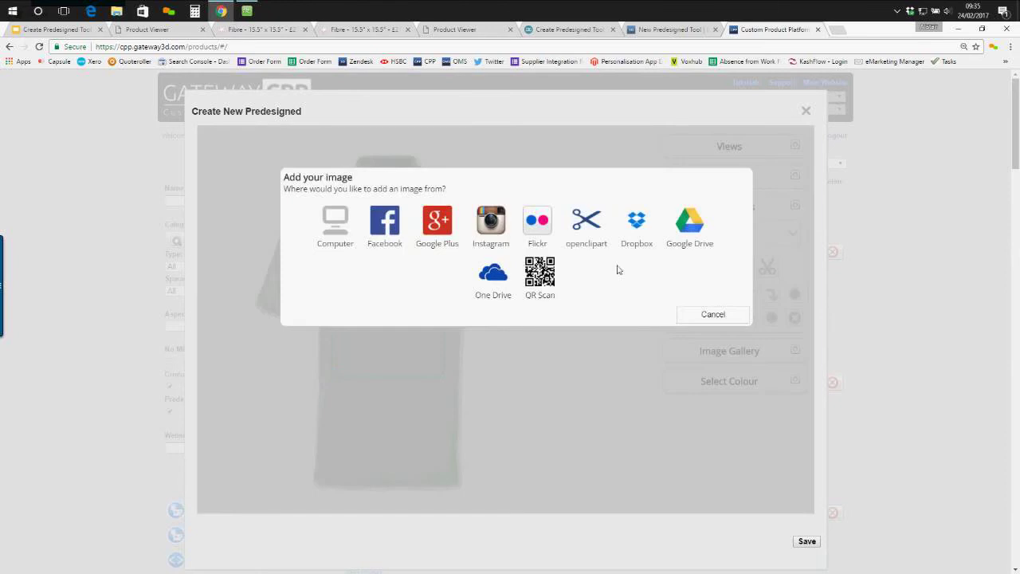
click(333, 239)
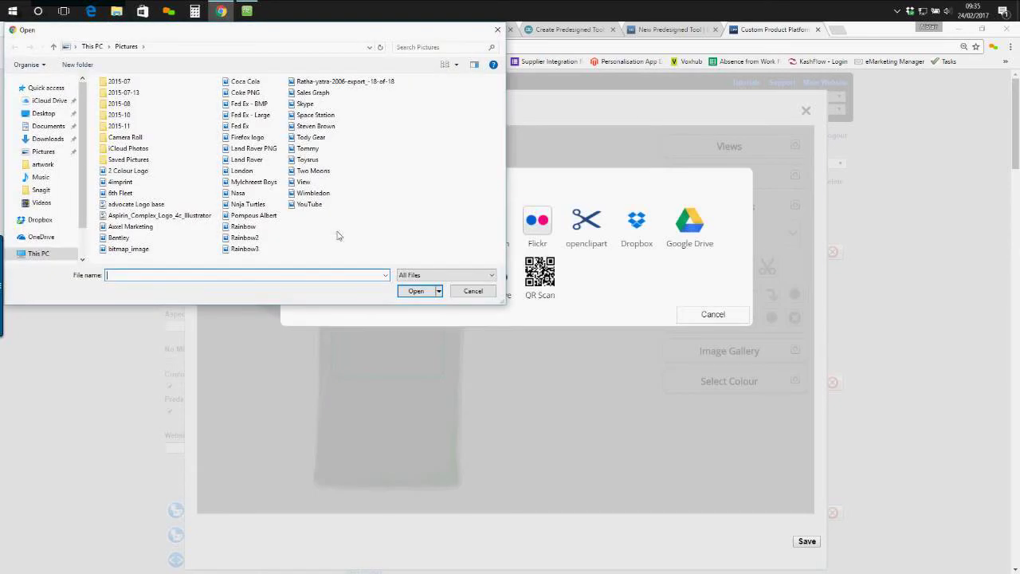
click(257, 150)
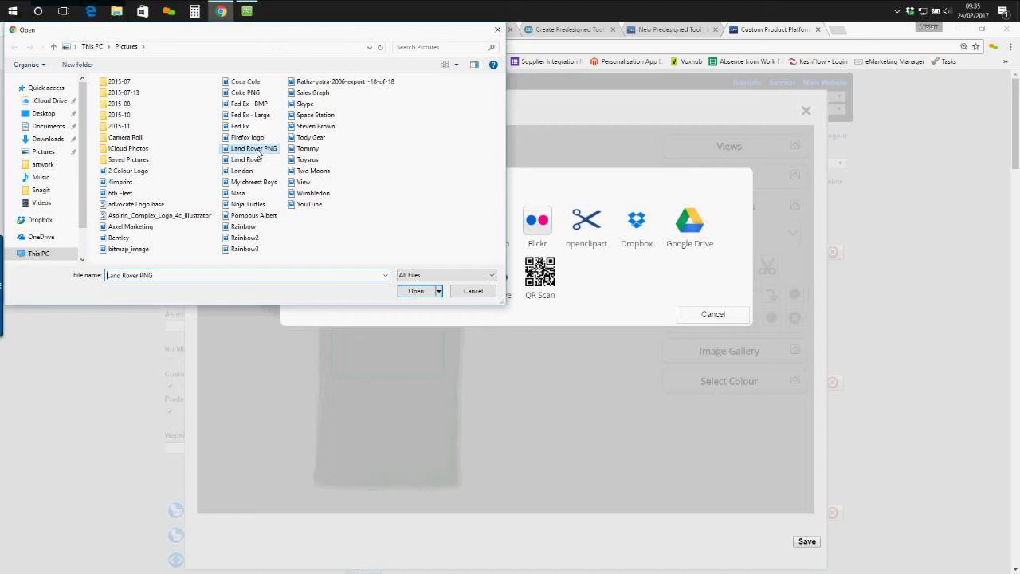
double_click(256, 150)
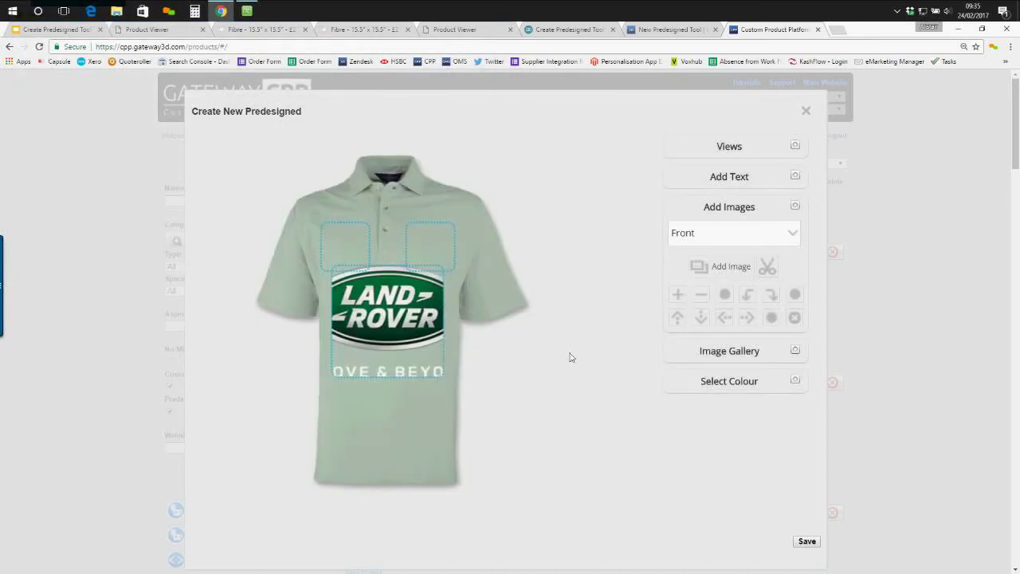
click(702, 295)
click(702, 295)
click(702, 295)
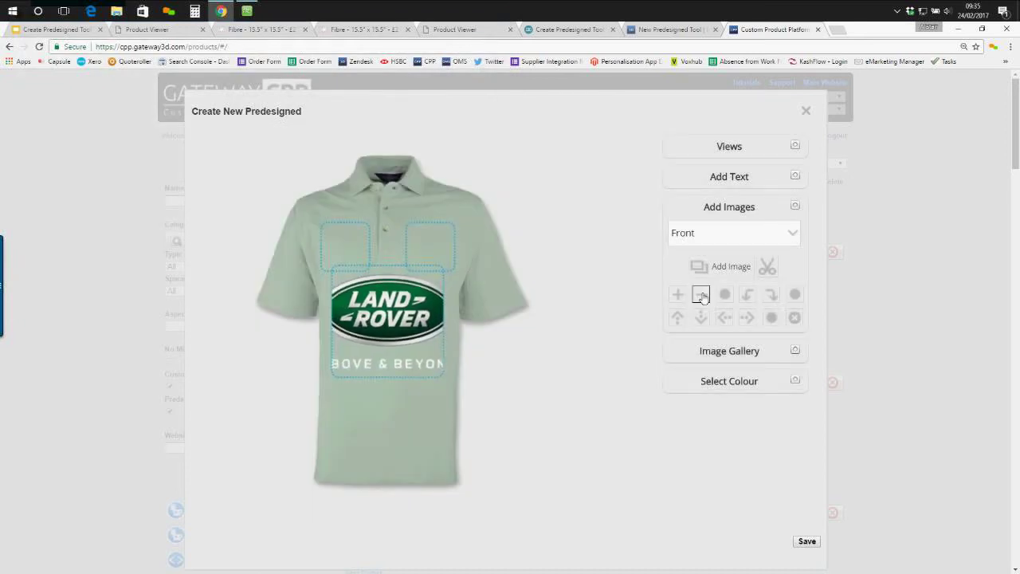
click(702, 294)
click(702, 295)
click(701, 295)
click(701, 295)
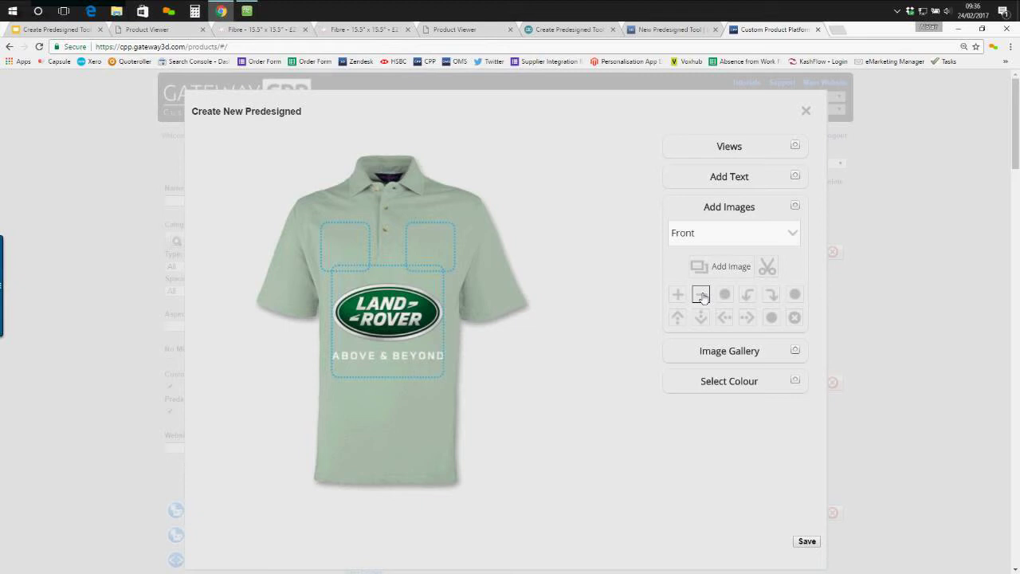
click(702, 295)
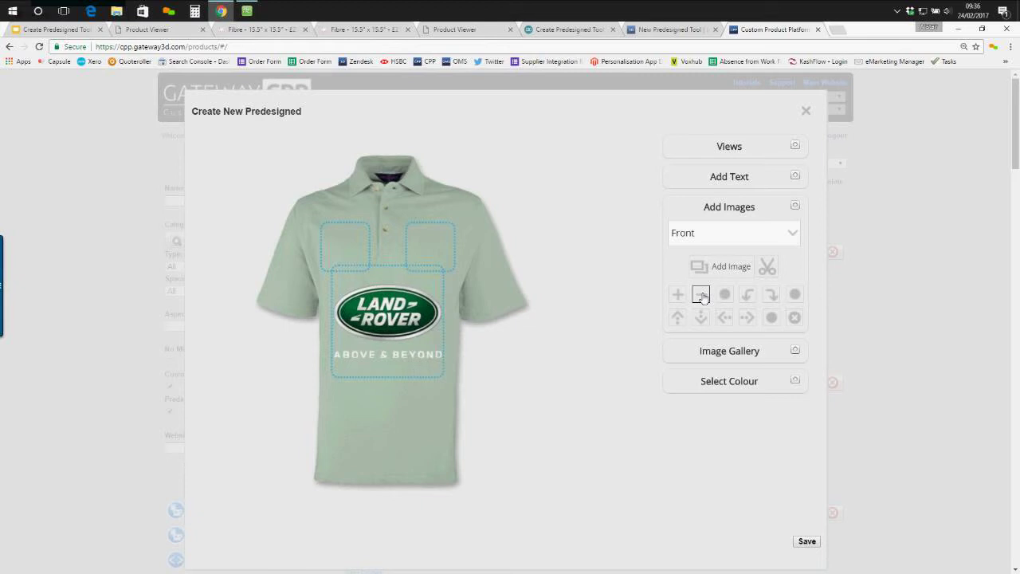
Add the Land Rover logo to the Left Sleeve view, shrink it slightly, and save the predesign.
click(718, 241)
click(714, 265)
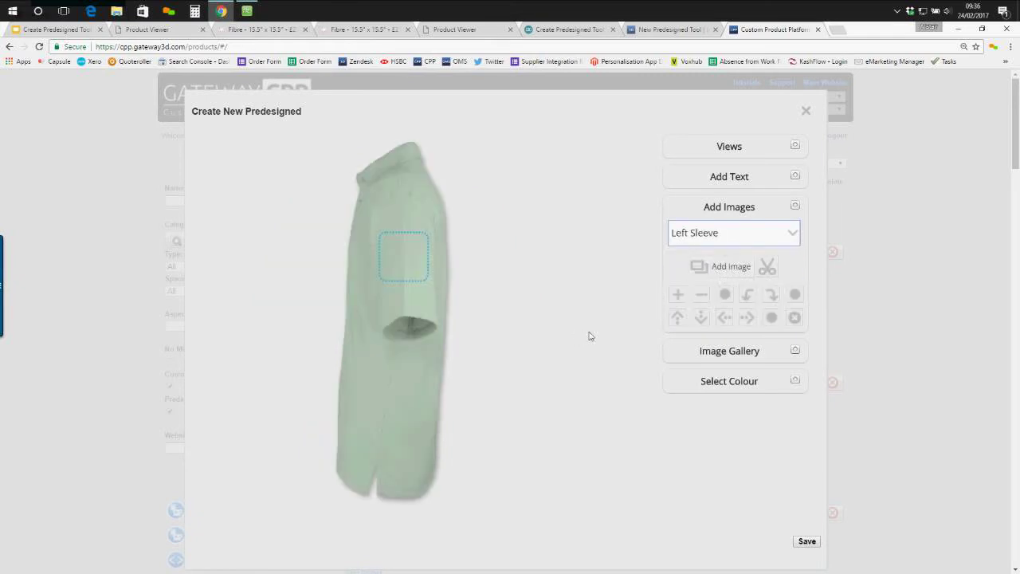
click(717, 268)
click(333, 240)
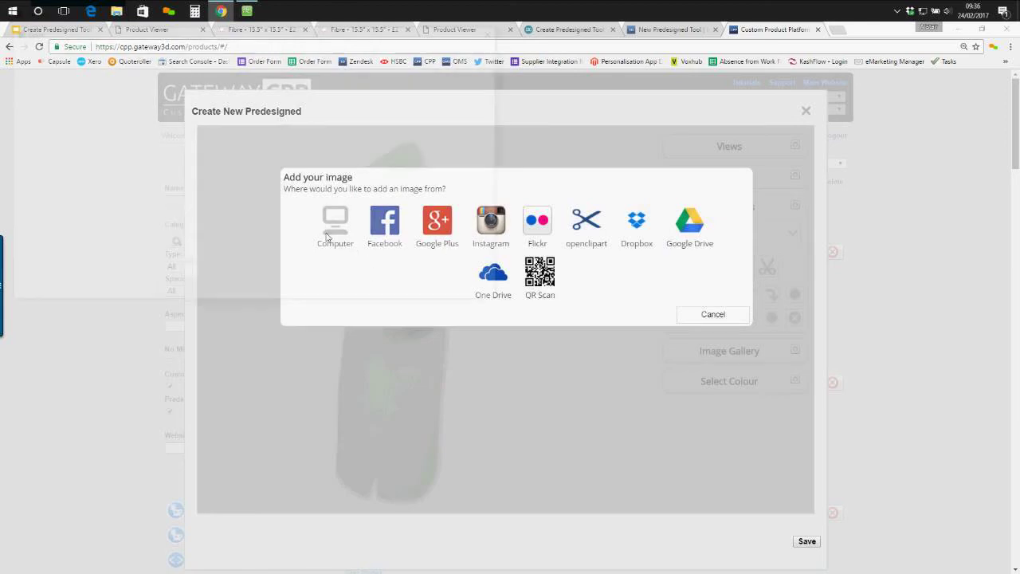
double_click(254, 149)
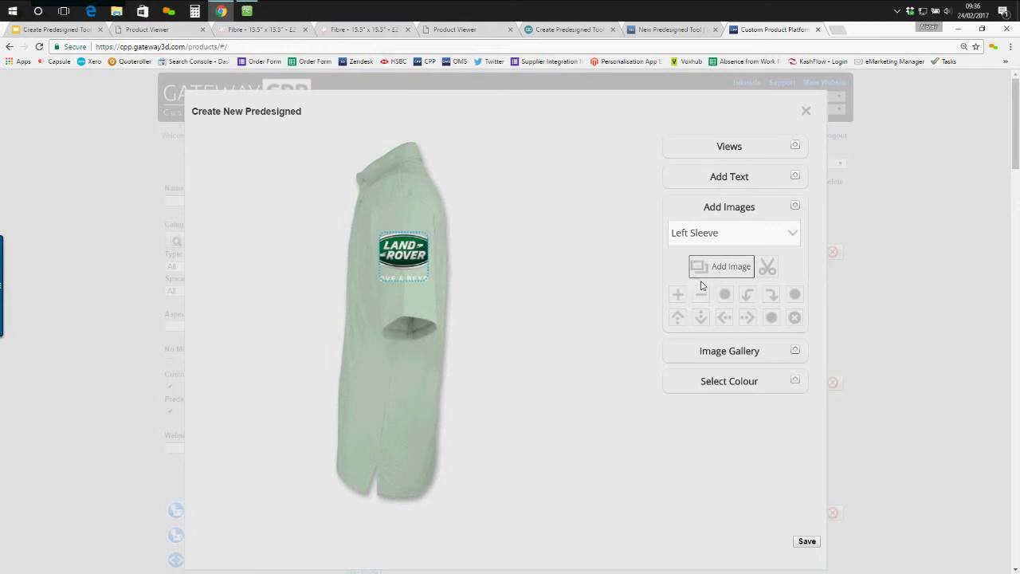
click(701, 295)
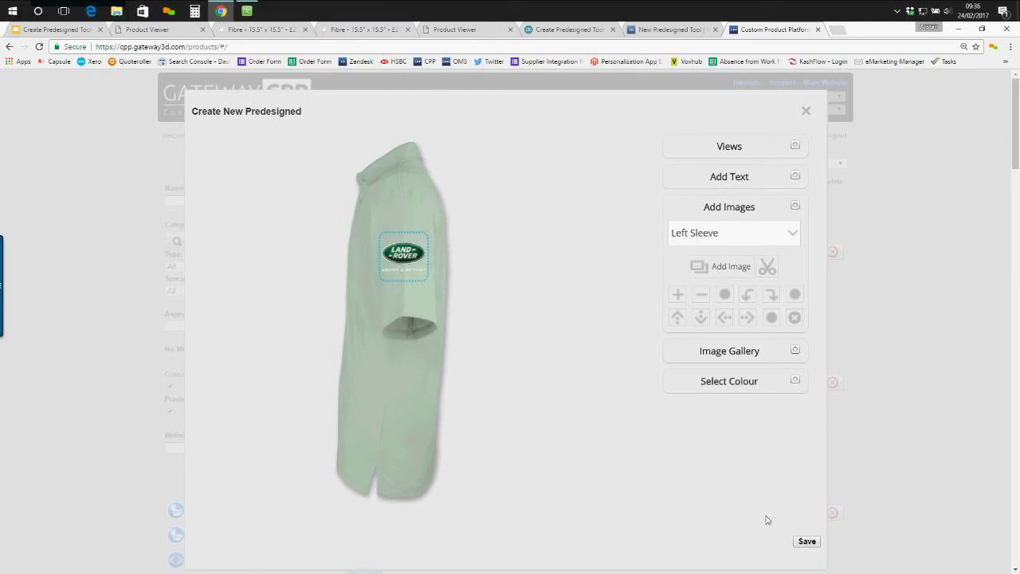
click(808, 541)
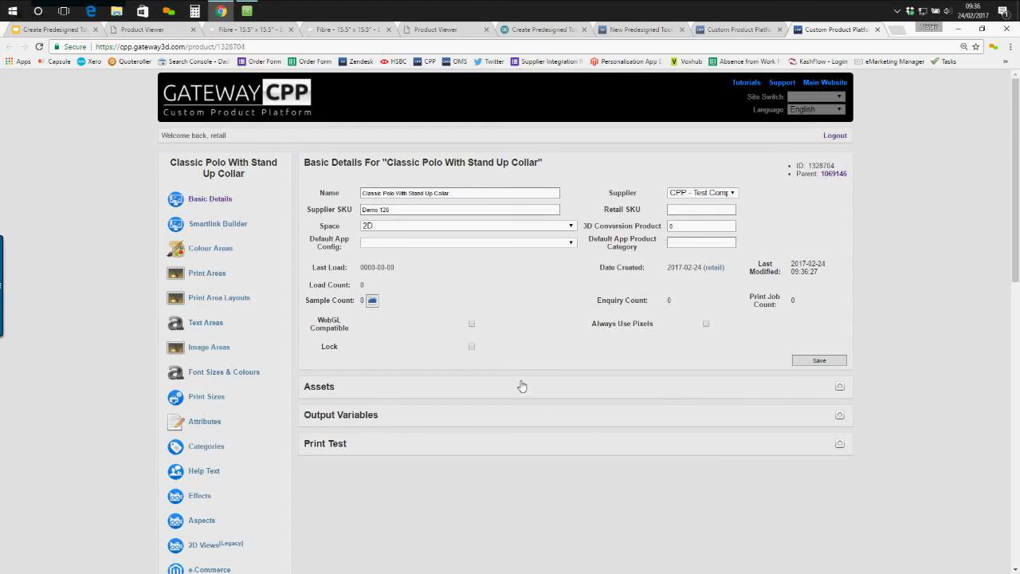
Open the polo's app link from Smartlink Builder in the Product Viewer.
click(232, 231)
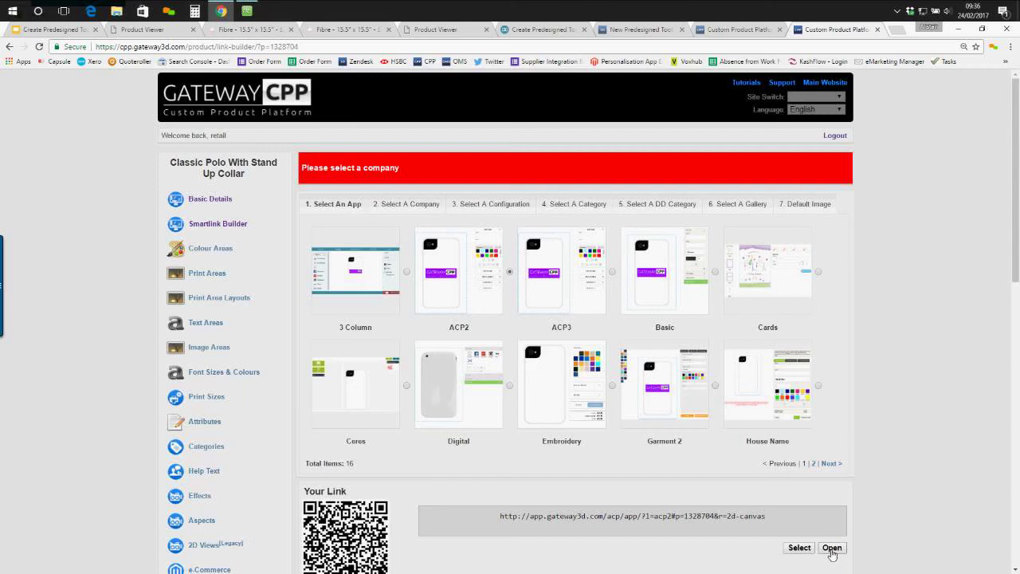
click(831, 548)
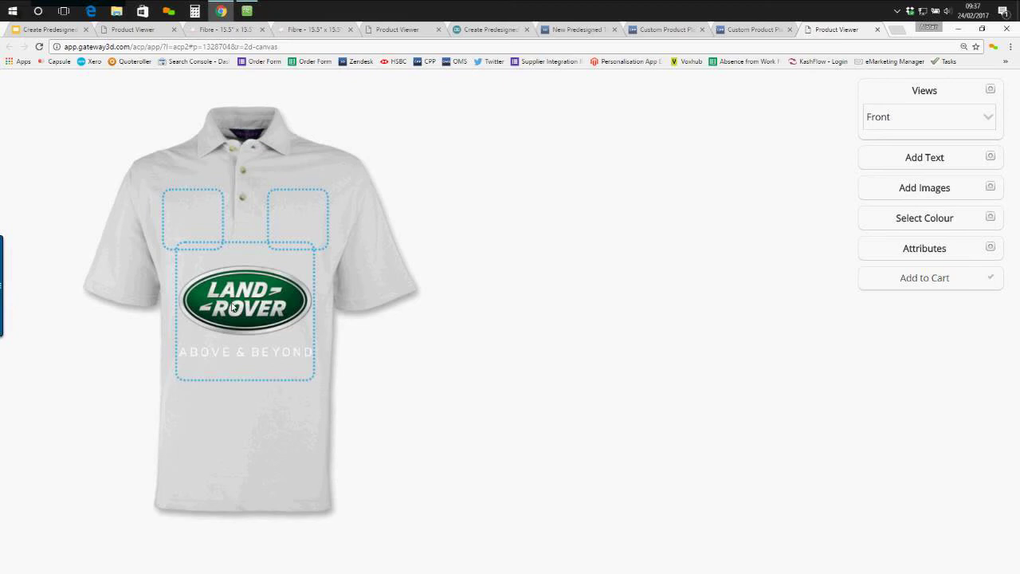
Keep the Front view and recolour the polo from light blue to teal.
click(935, 120)
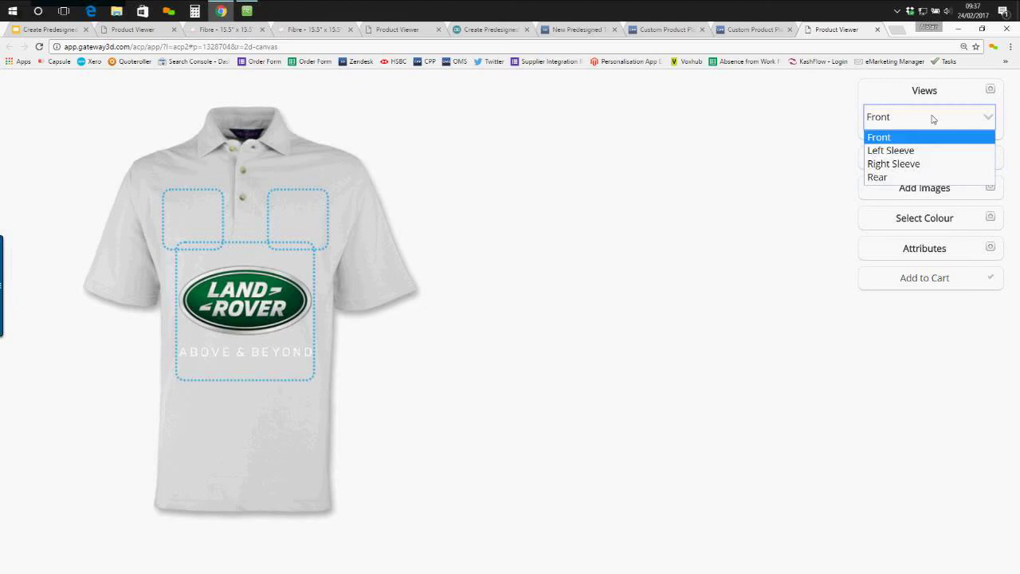
click(934, 120)
click(895, 221)
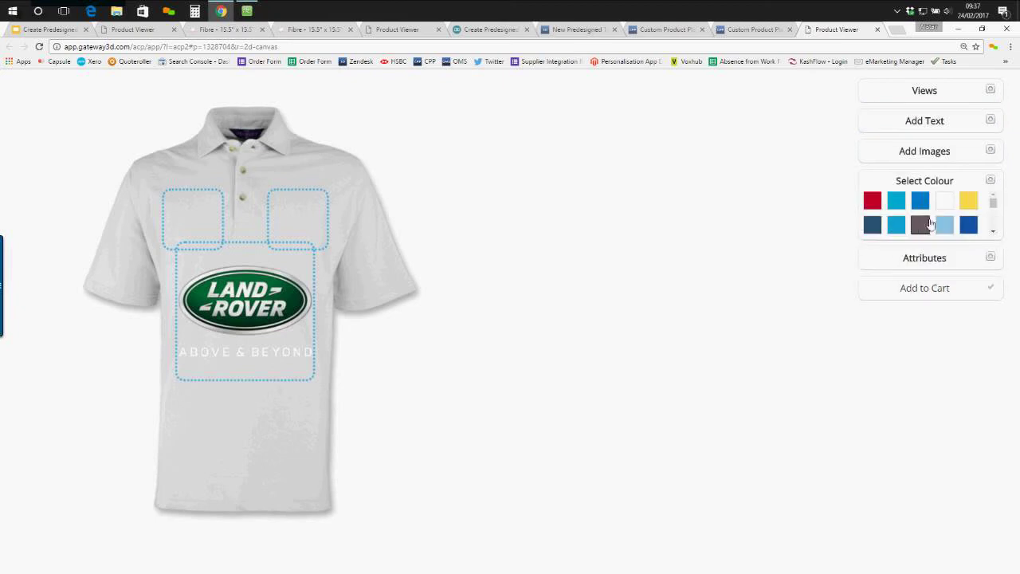
click(943, 224)
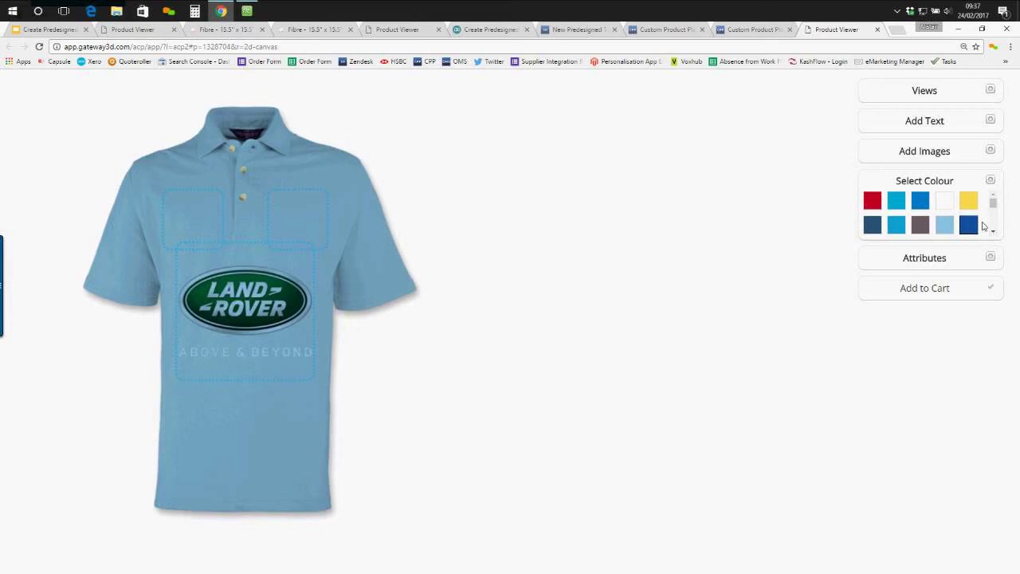
click(994, 232)
click(994, 232)
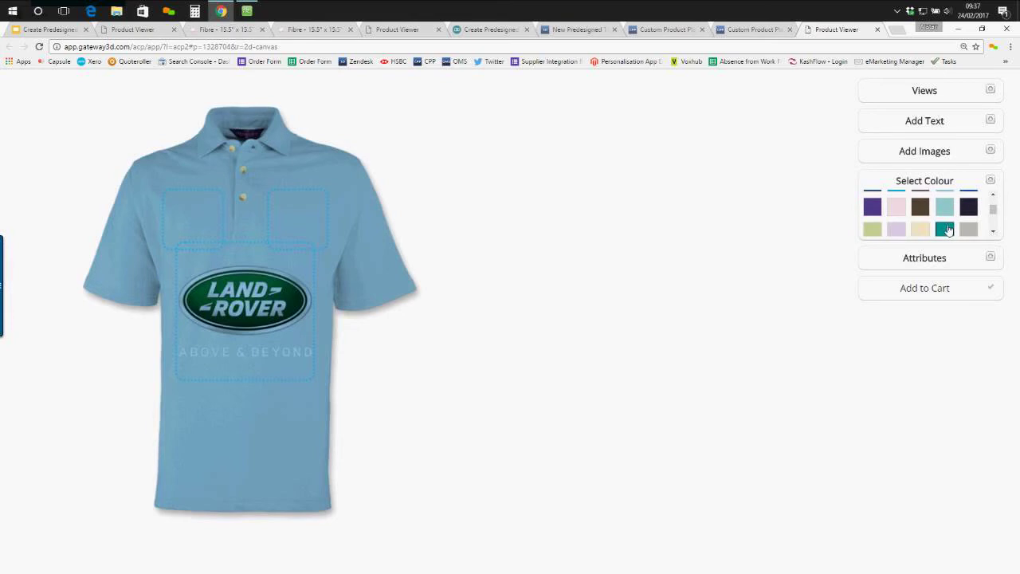
click(945, 230)
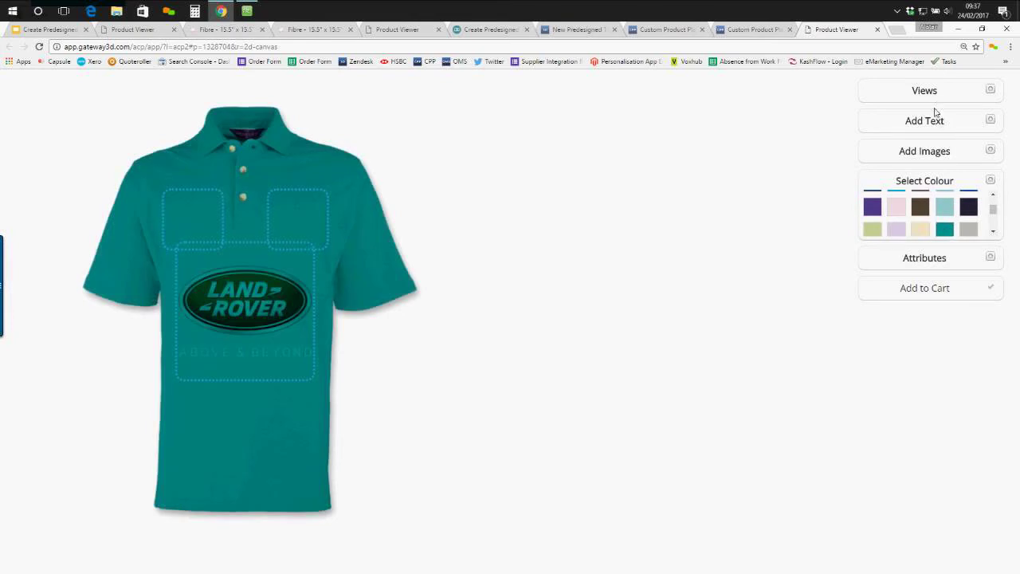
Keep Leftt Breast as the image position and start adding an image there.
click(937, 154)
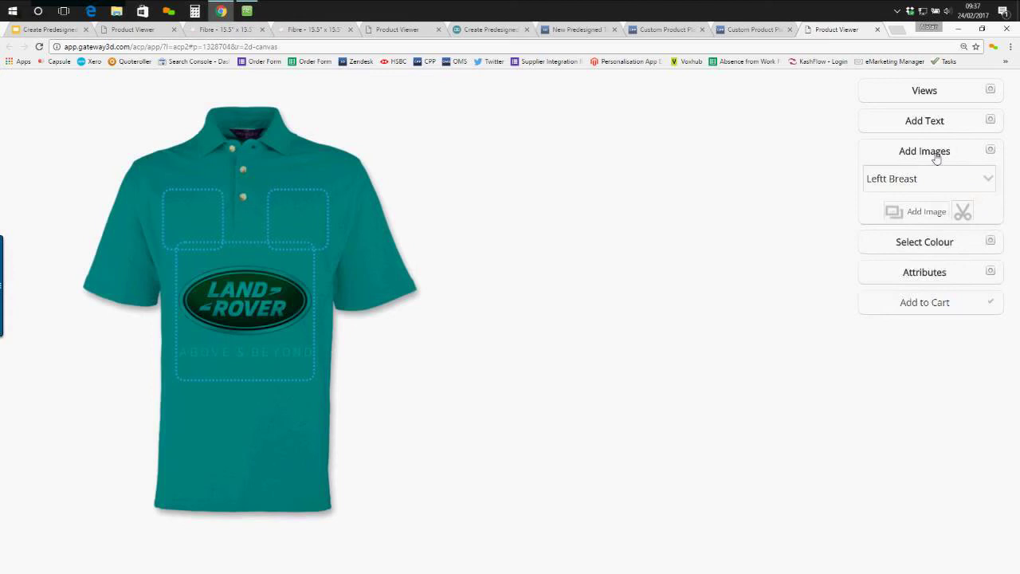
click(930, 180)
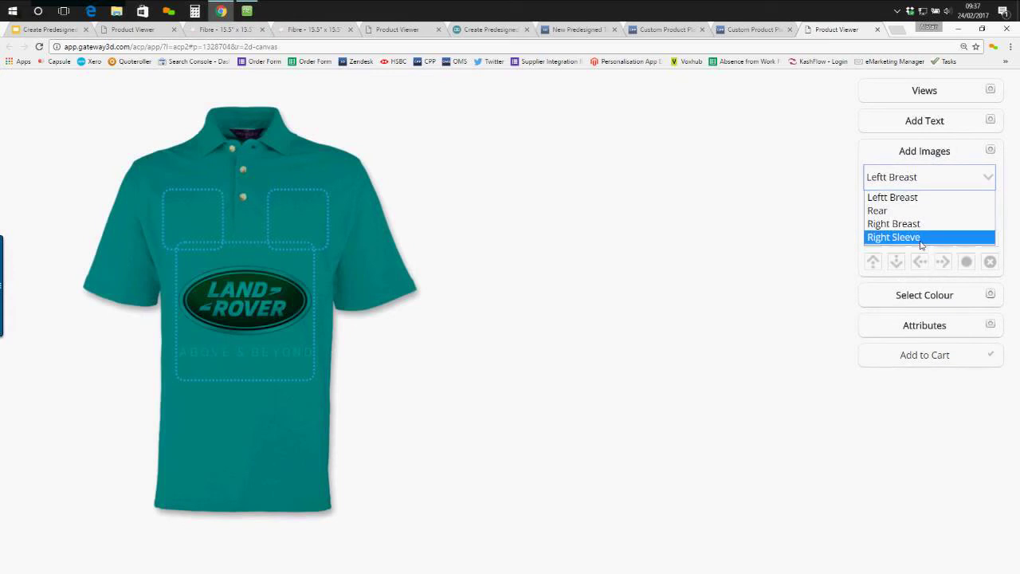
click(924, 197)
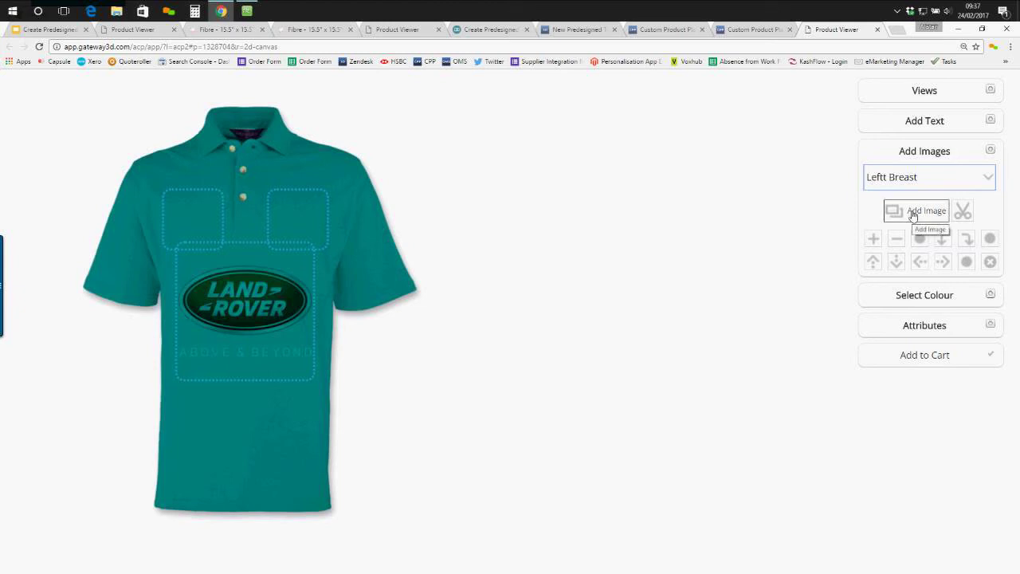
click(909, 214)
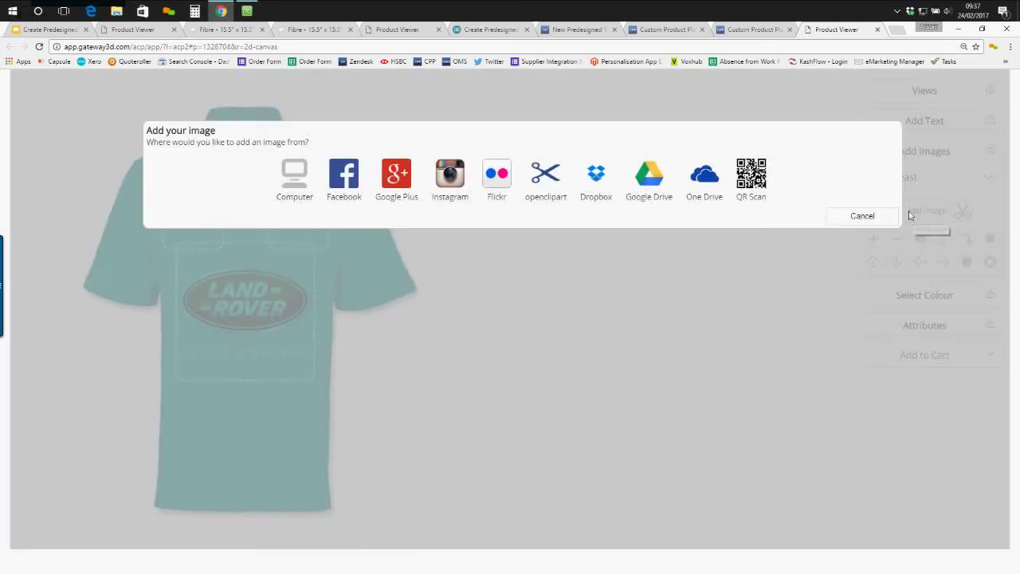
Upload the Land Rover PNG to the left breast, shrink it seven steps, and select it.
click(295, 175)
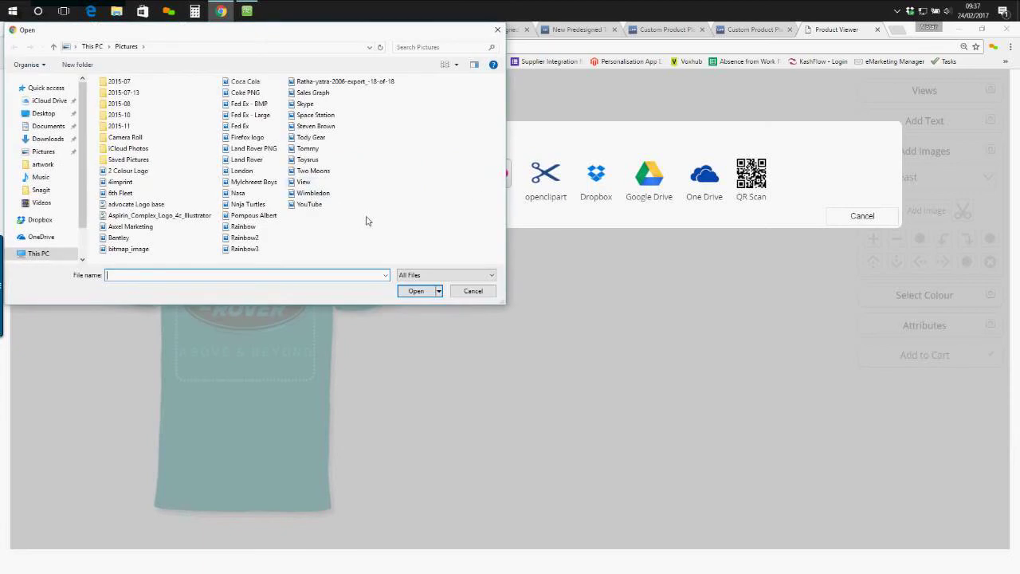
double_click(255, 149)
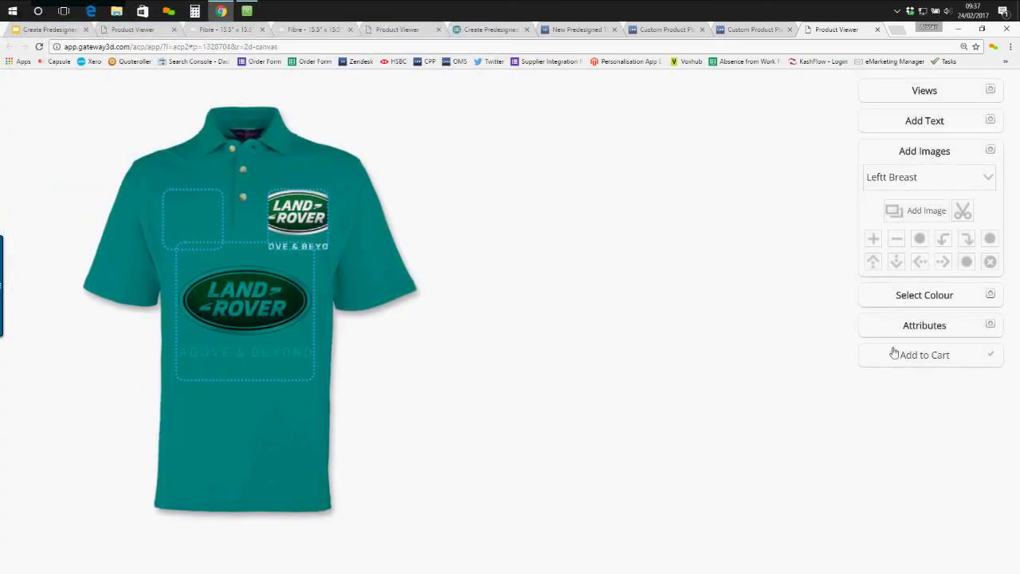
click(896, 239)
click(896, 239)
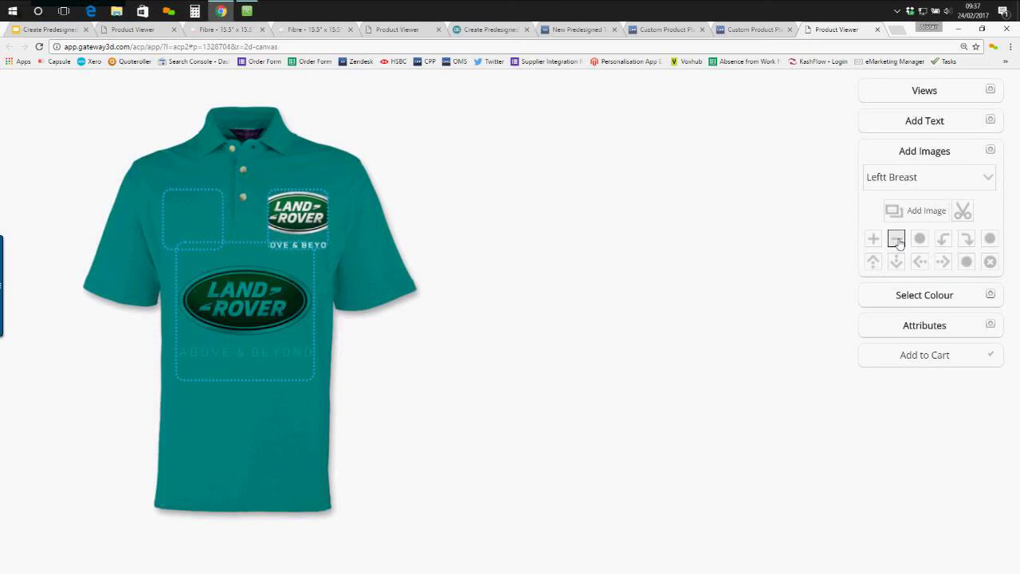
click(897, 239)
click(897, 239)
click(897, 239)
click(896, 239)
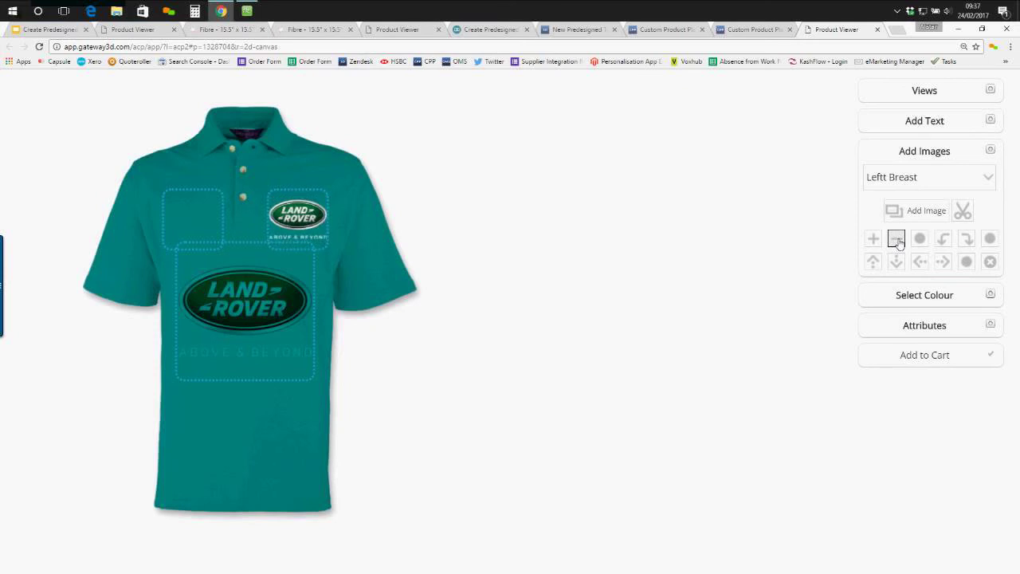
click(897, 239)
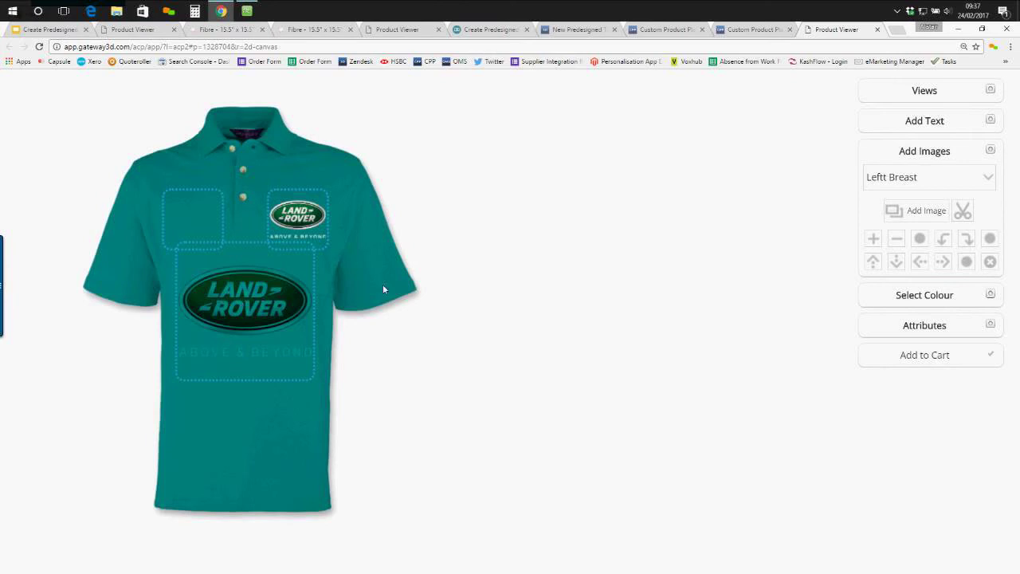
click(277, 212)
Preview the teal polo's Left Sleeve view with its logo, then switch back to the Front view.
click(919, 176)
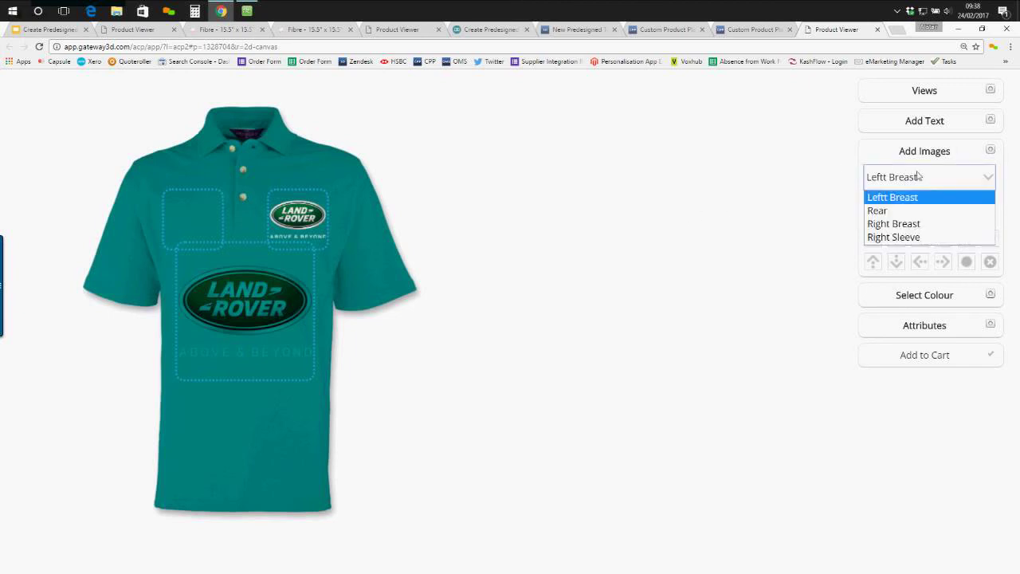
click(928, 92)
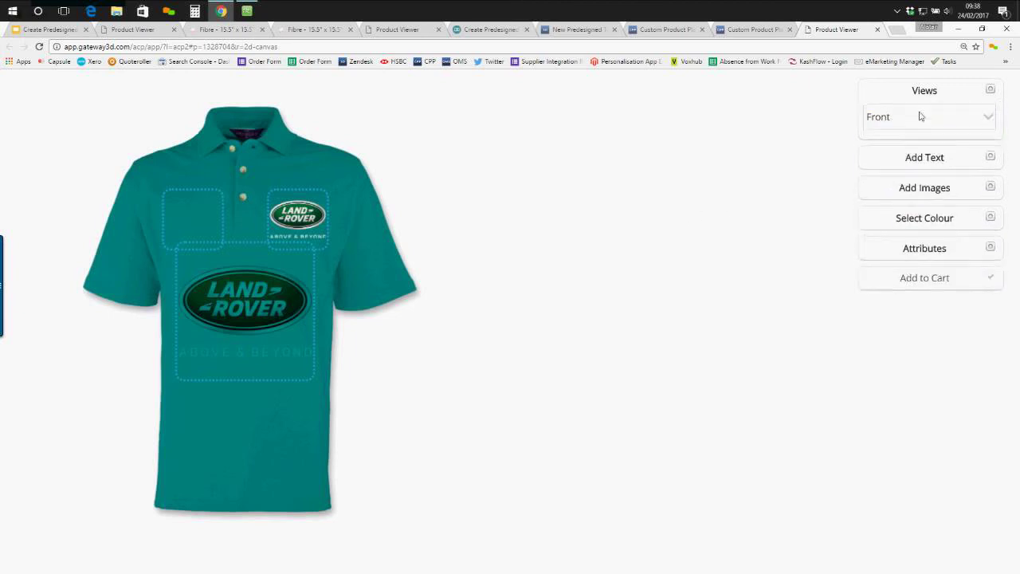
click(923, 117)
click(904, 153)
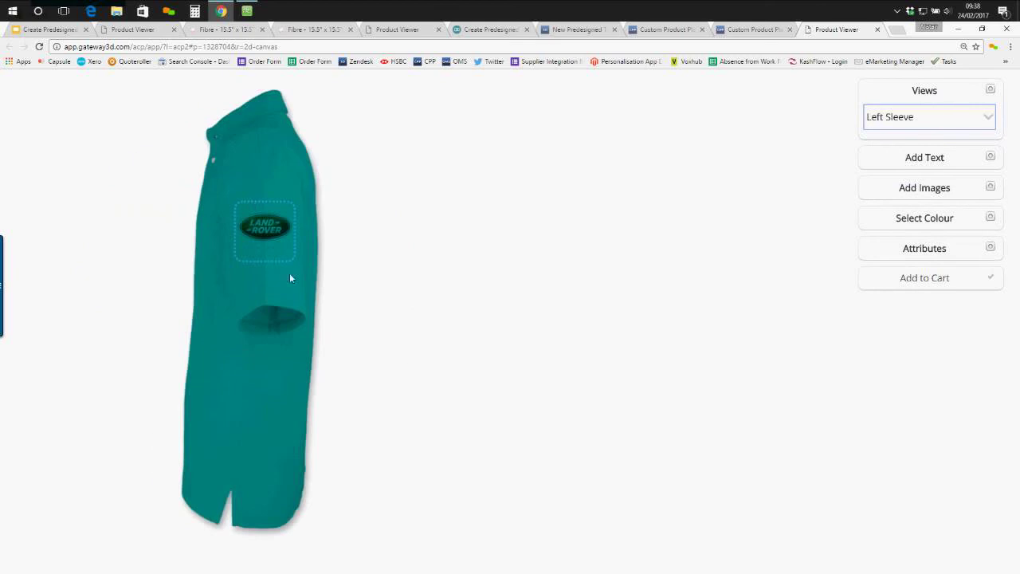
click(907, 117)
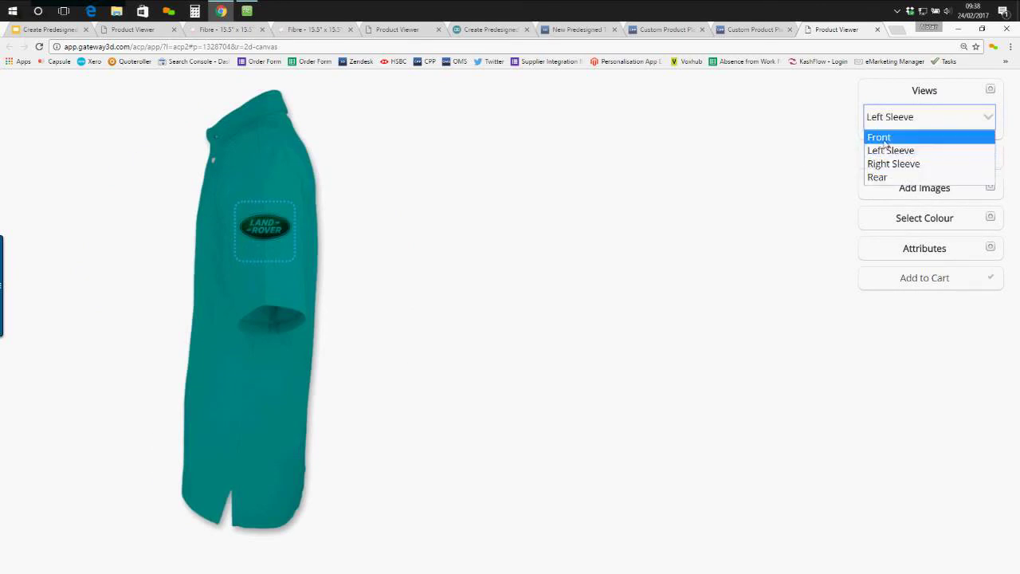
click(883, 138)
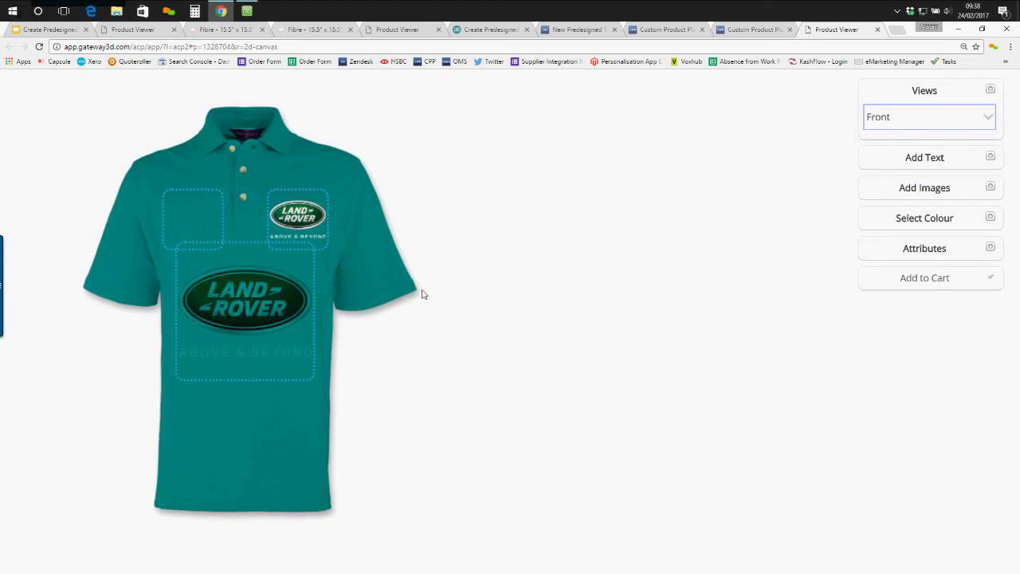
Open Customisable Only Product Management and page forward twice to reach the Samsung Galaxy S4 flip case.
click(751, 31)
scroll(119, 374, down, 4)
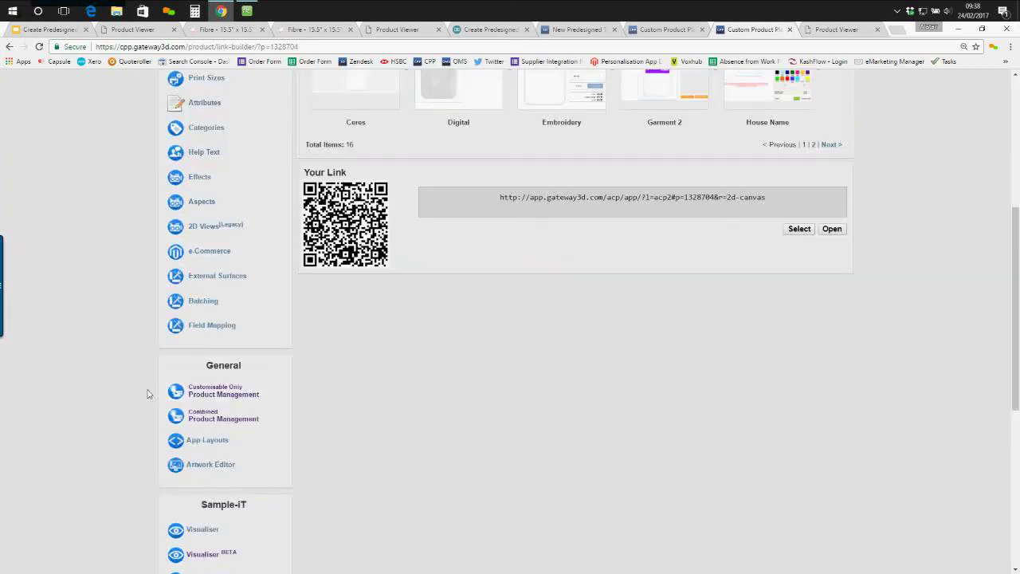
click(231, 396)
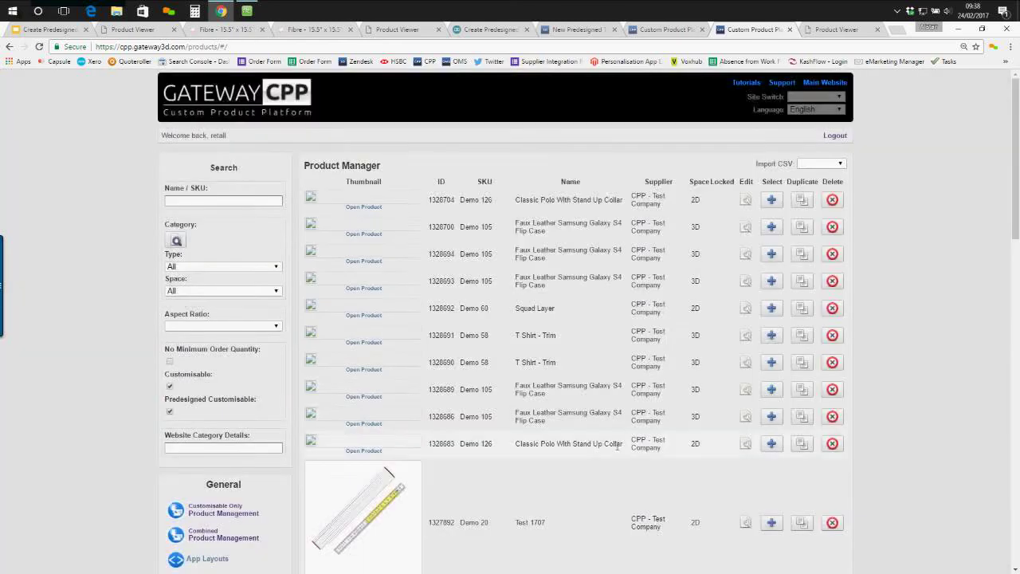
scroll(617, 446, down, 15)
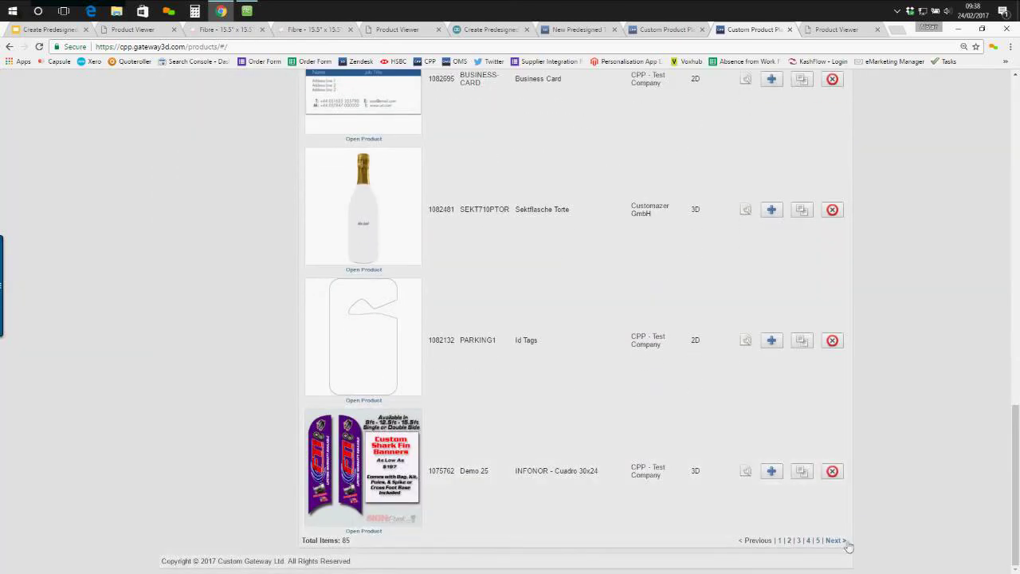
click(845, 541)
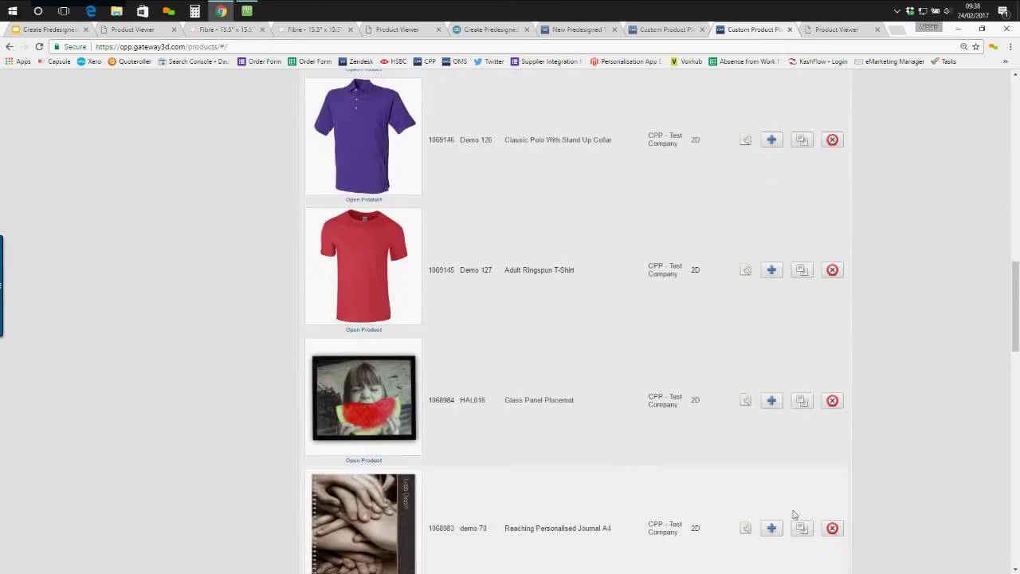
scroll(515, 421, up, 12)
scroll(526, 417, down, 15)
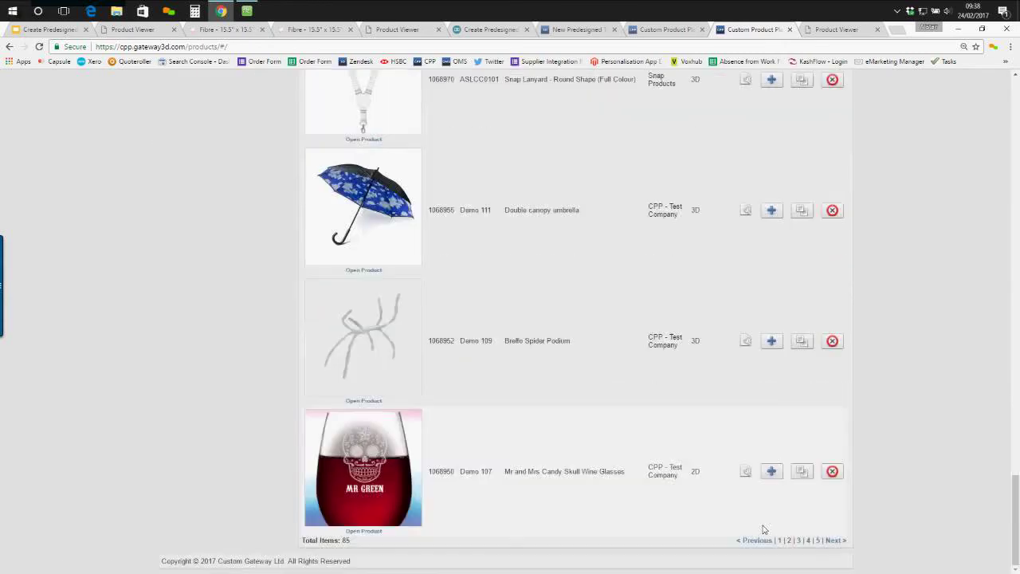
click(835, 540)
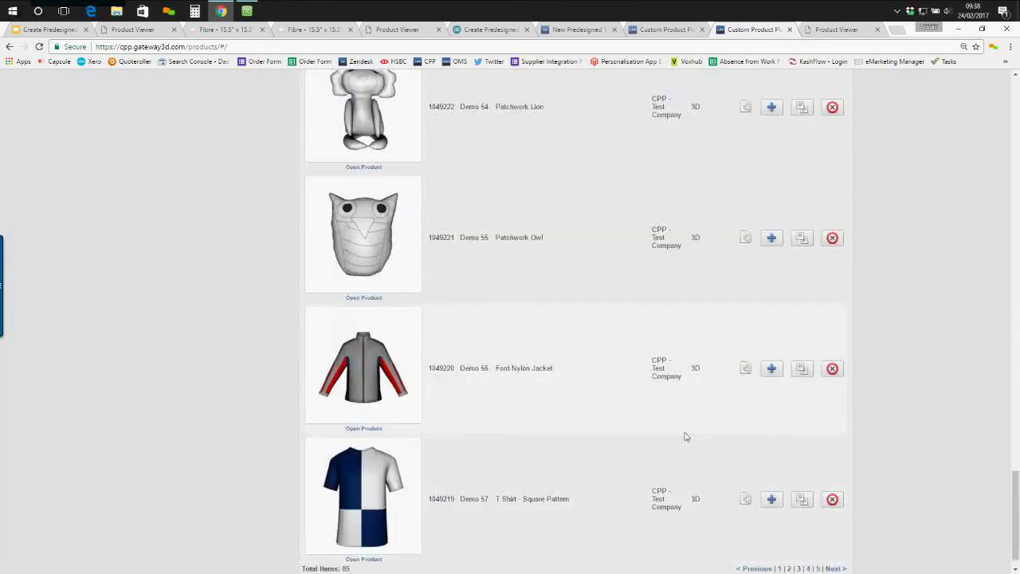
scroll(686, 437, up, 10)
scroll(686, 437, down, 2)
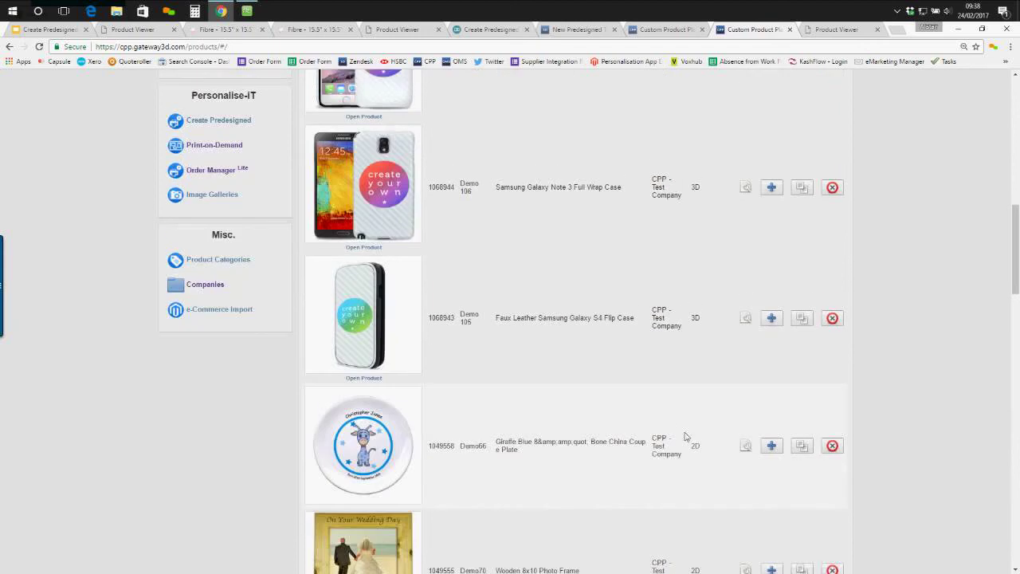
scroll(685, 437, up, 4)
scroll(644, 420, down, 4)
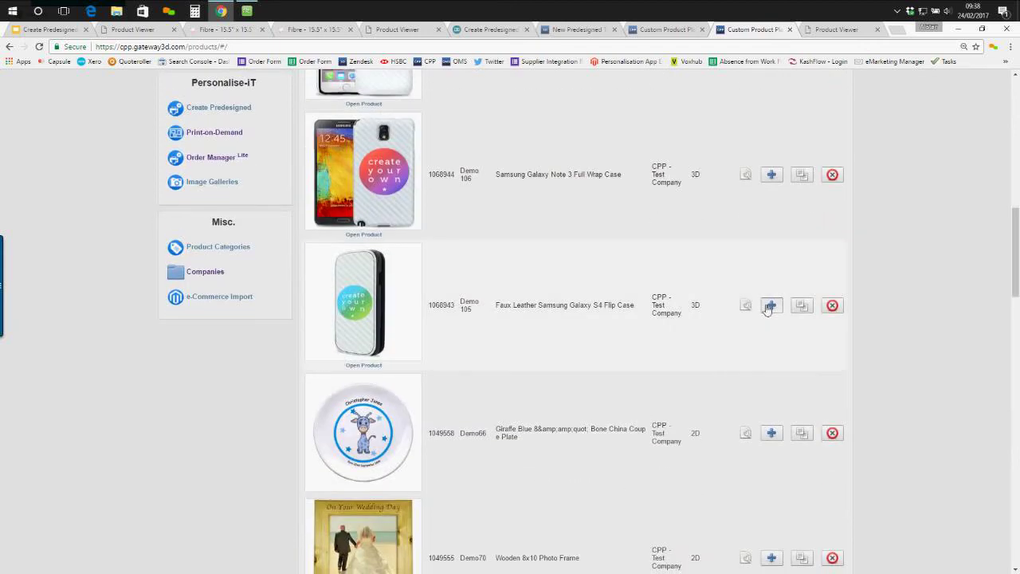
Create a predesign for the S4 flip case in Demo - Predesign category, spinning the 3D case to inspect it.
scroll(769, 310, up, 10)
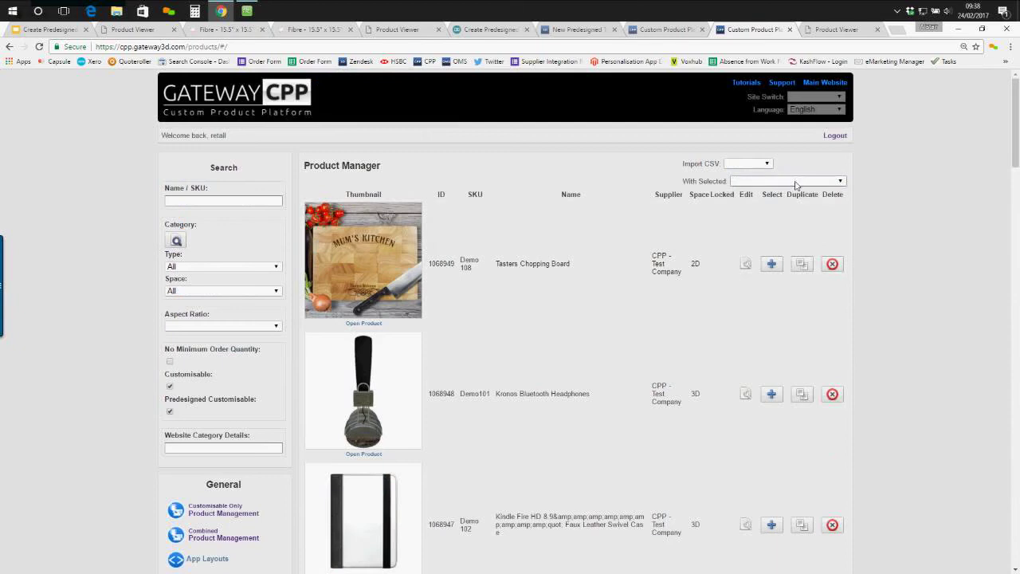
click(795, 182)
click(785, 233)
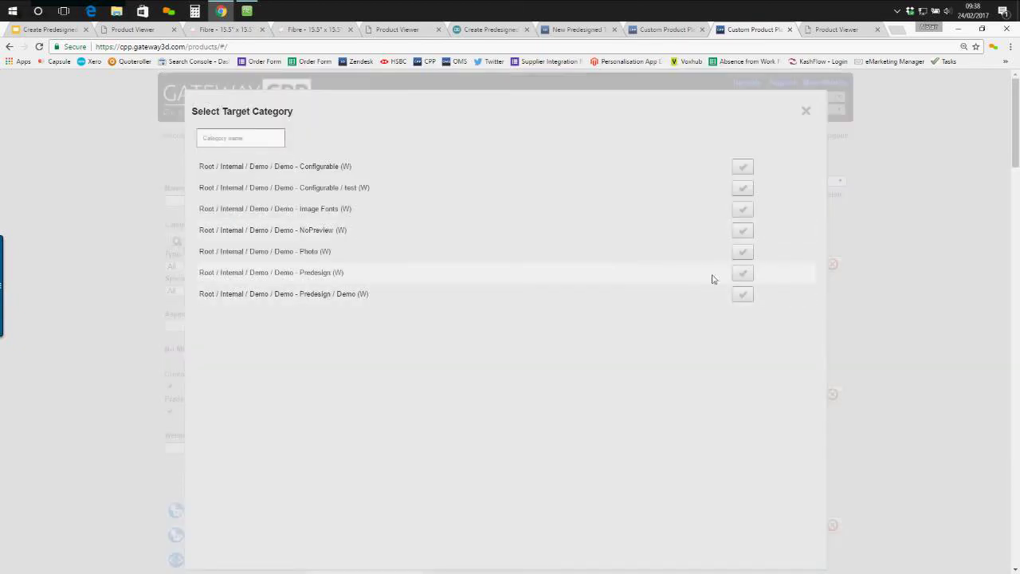
click(748, 276)
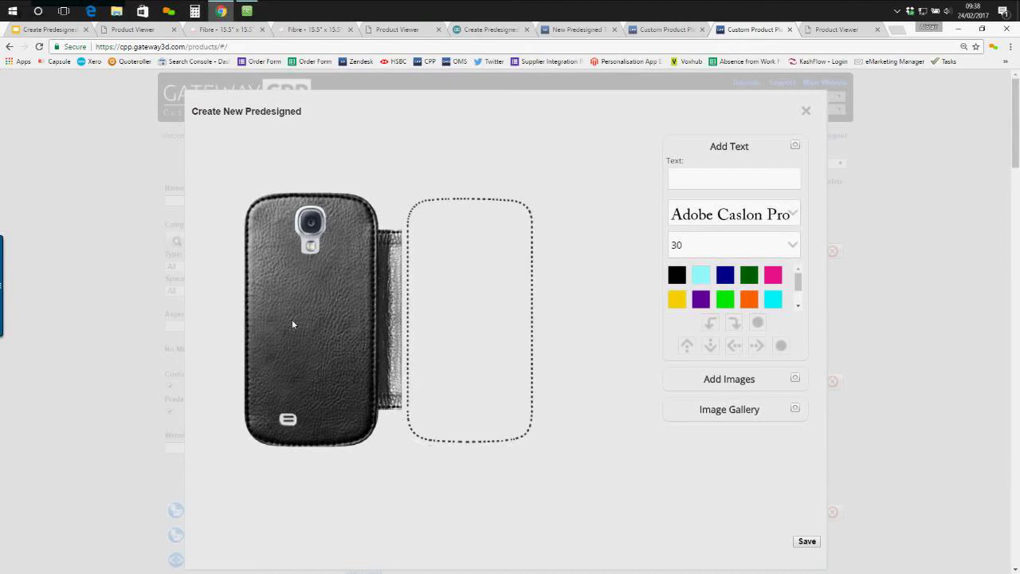
drag(292, 324, 371, 249)
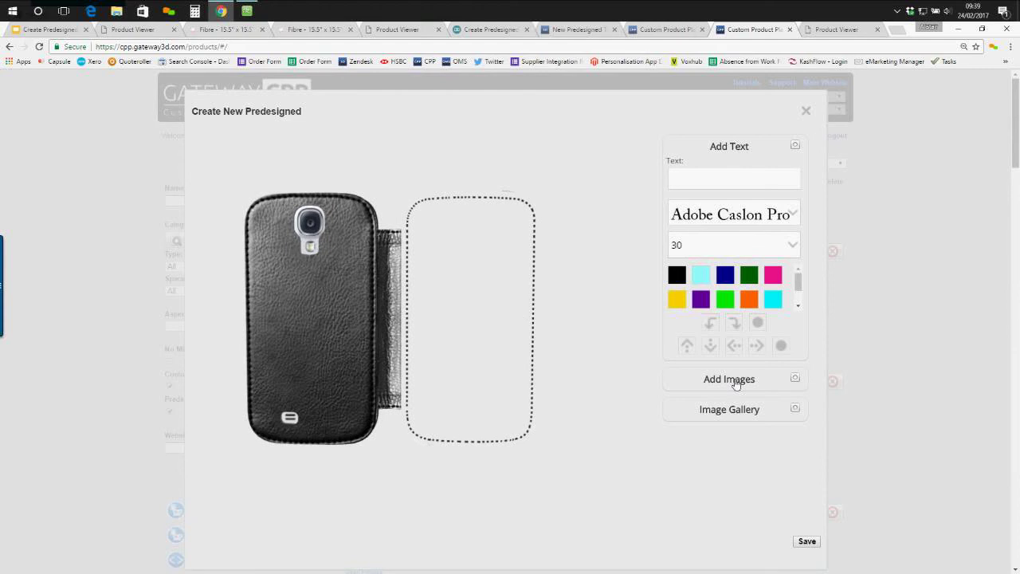
Load the Land Rover PNG from the computer onto the flip case.
click(736, 384)
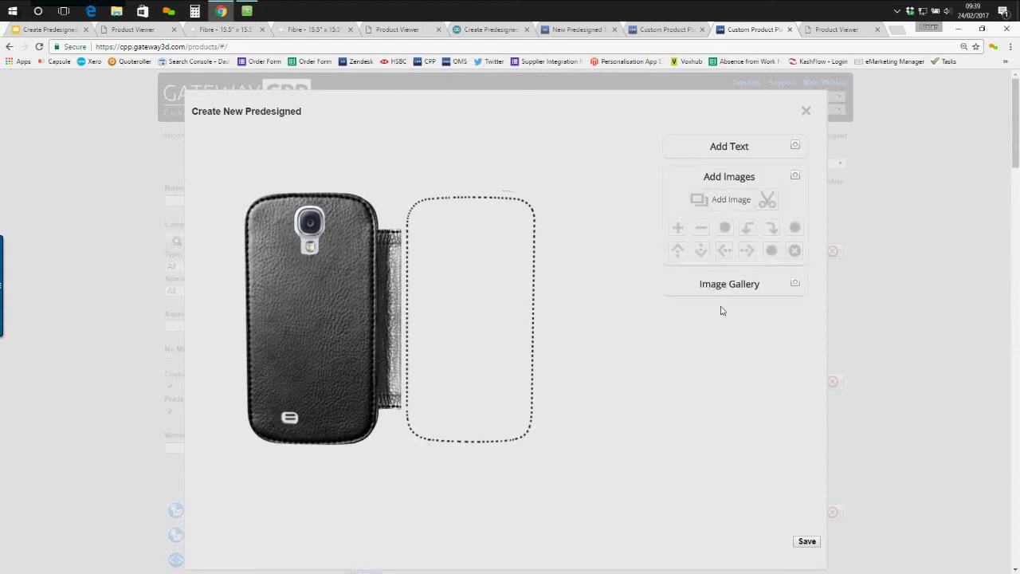
click(722, 201)
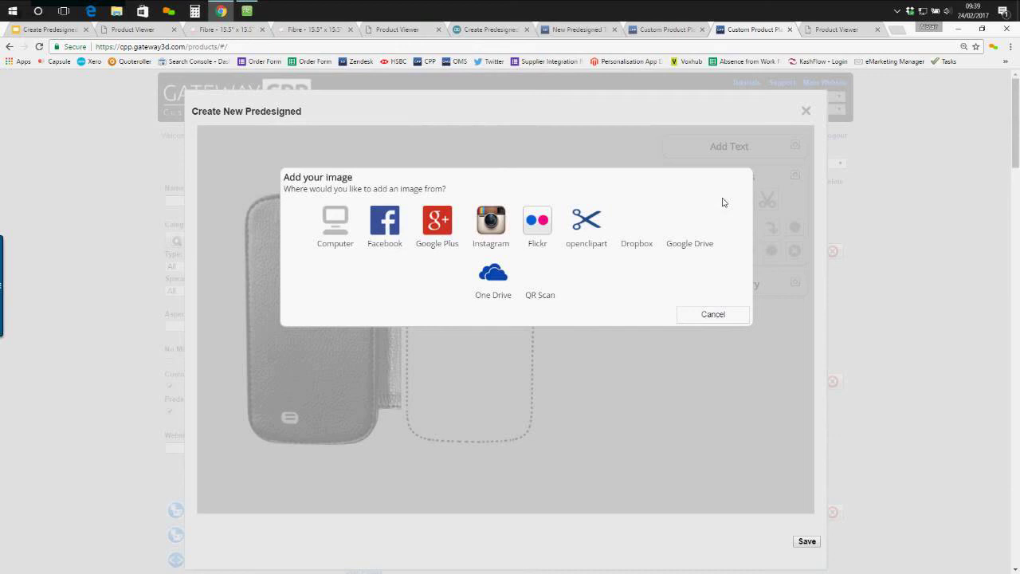
click(335, 224)
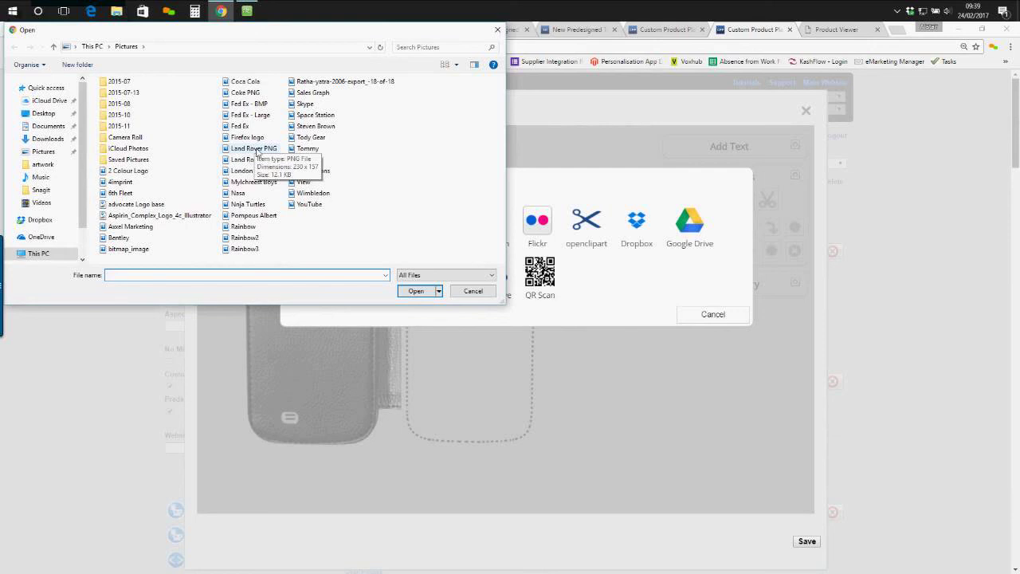
double_click(257, 149)
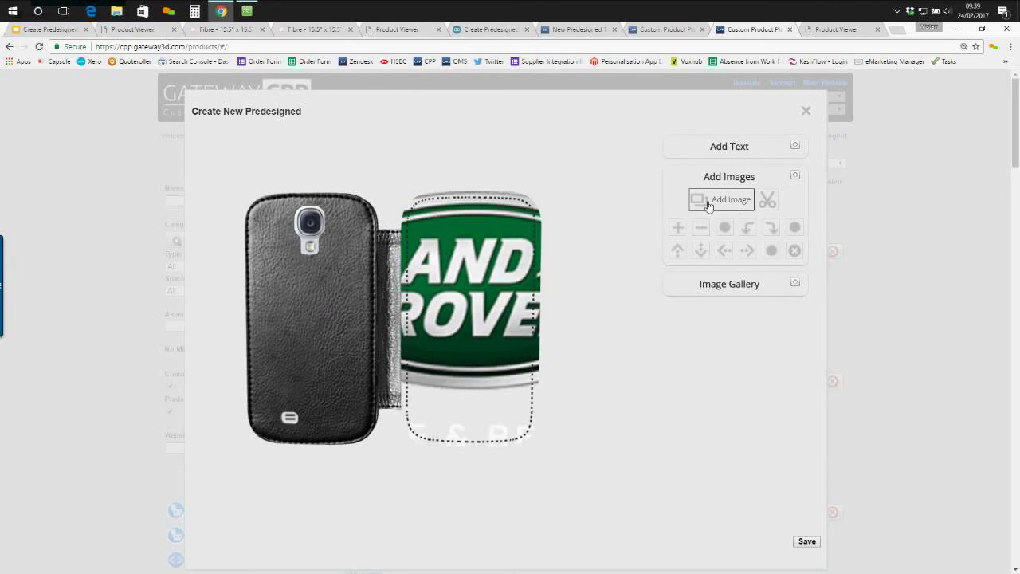
Shrink the logo six steps, lower it three steps, and save as a new predesigned product.
click(700, 228)
click(701, 227)
click(700, 228)
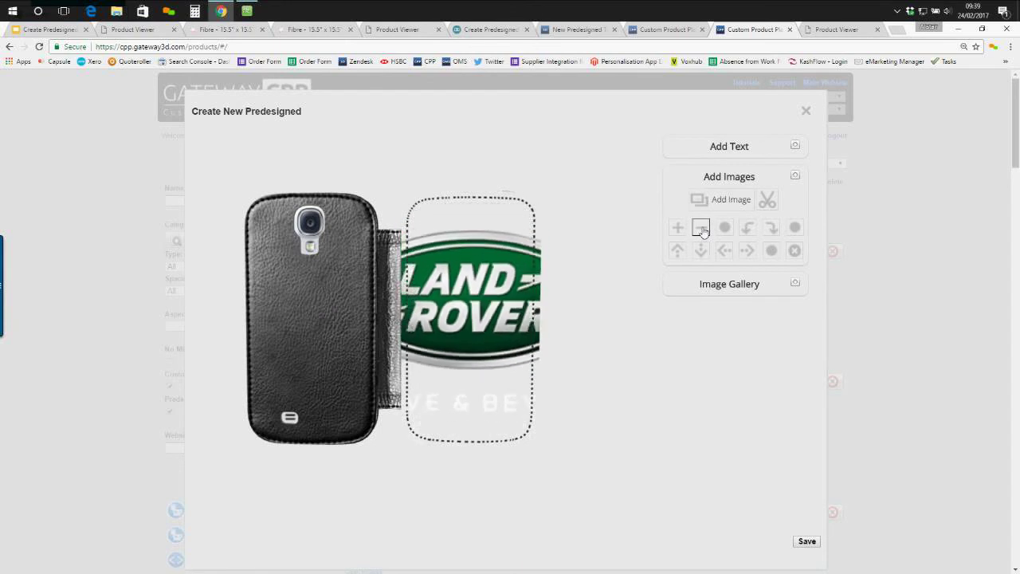
click(701, 227)
click(700, 227)
click(700, 228)
click(700, 228)
click(700, 228)
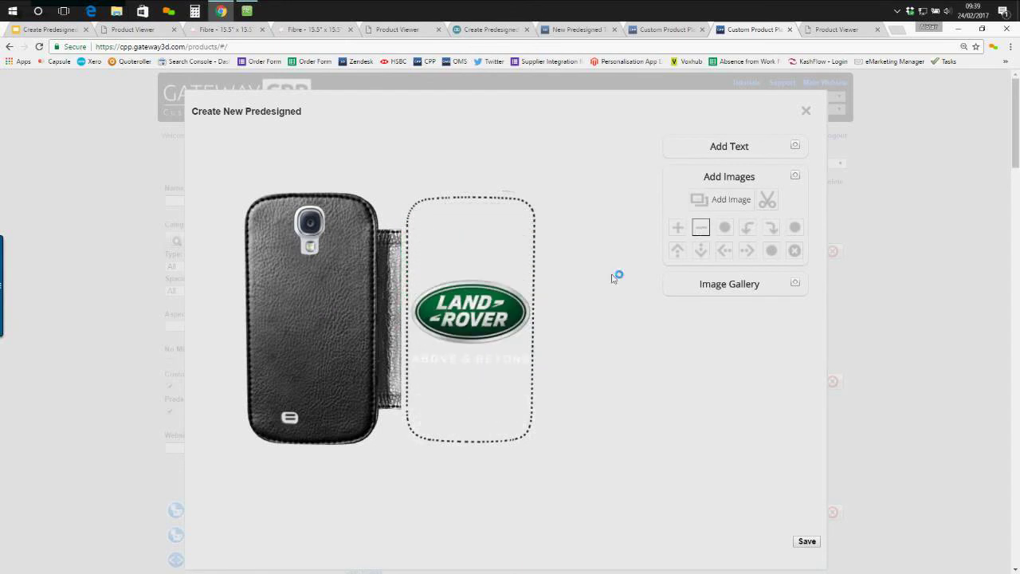
click(700, 250)
click(700, 251)
click(700, 250)
click(701, 251)
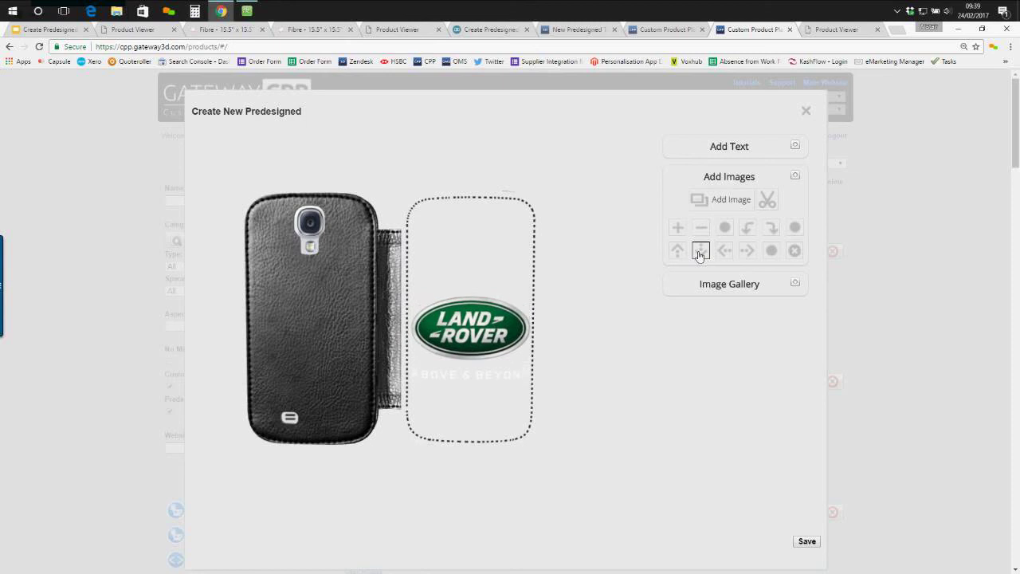
click(701, 250)
click(700, 250)
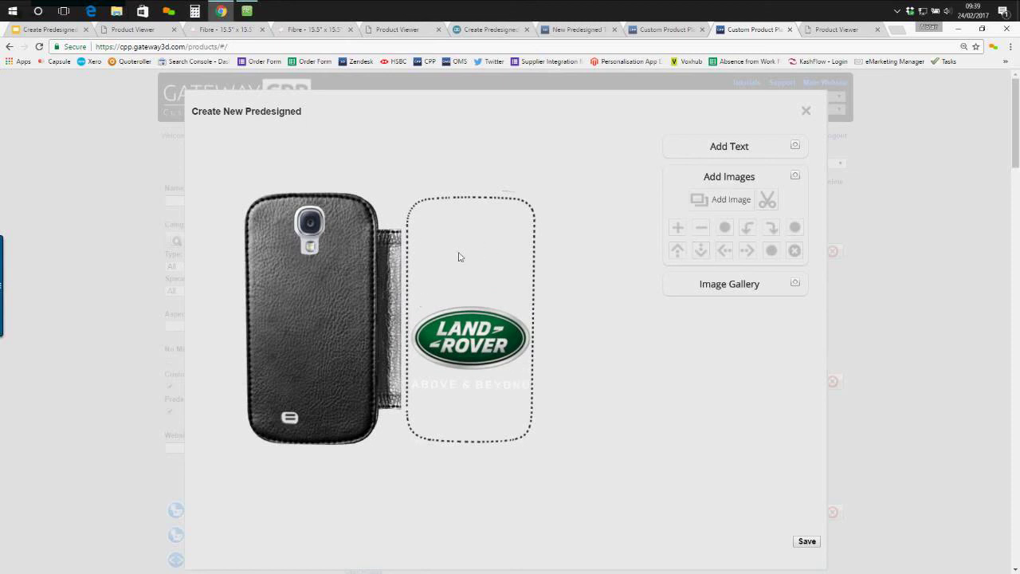
click(806, 548)
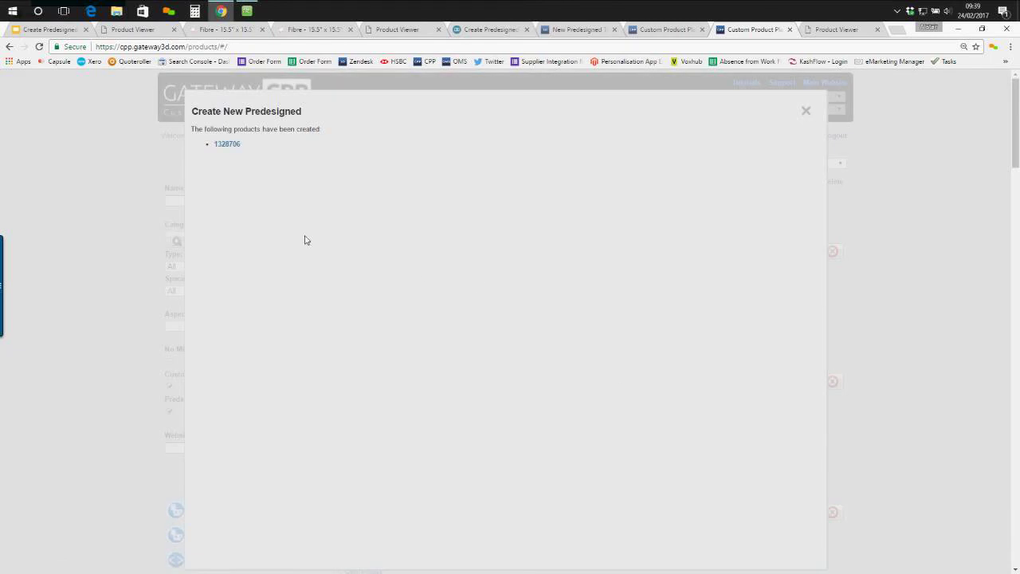
Launch new product 1328706 in the Product Viewer from its Smartlink Builder.
click(231, 144)
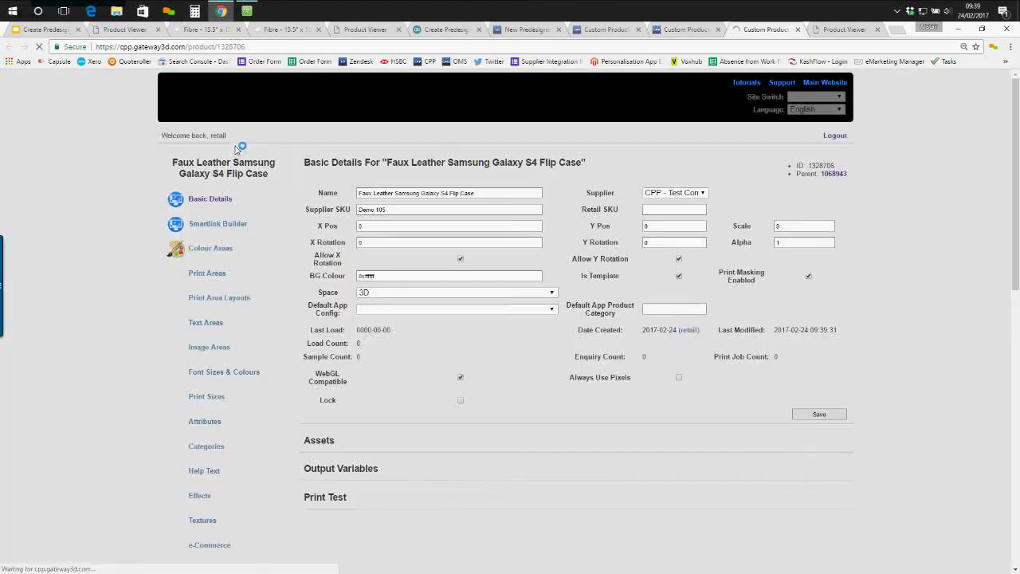
click(217, 227)
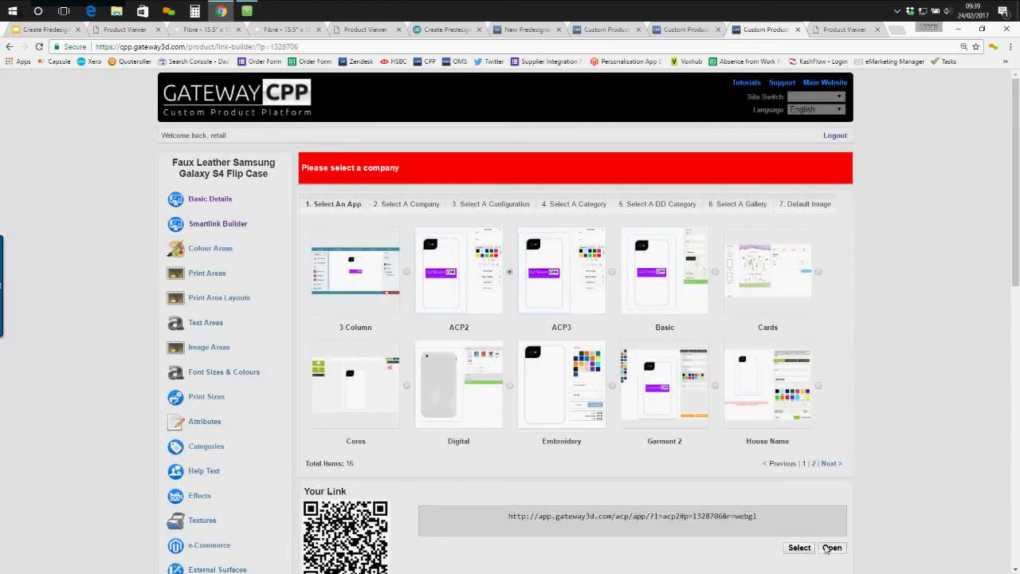
click(832, 547)
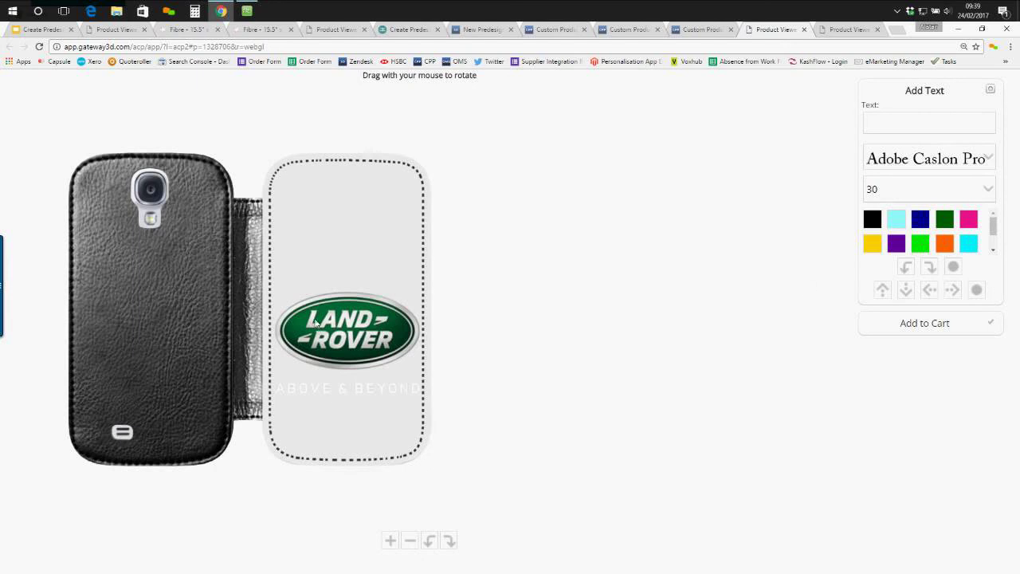
Enter a custom name as text and move it up above the Land Rover logo.
click(899, 123)
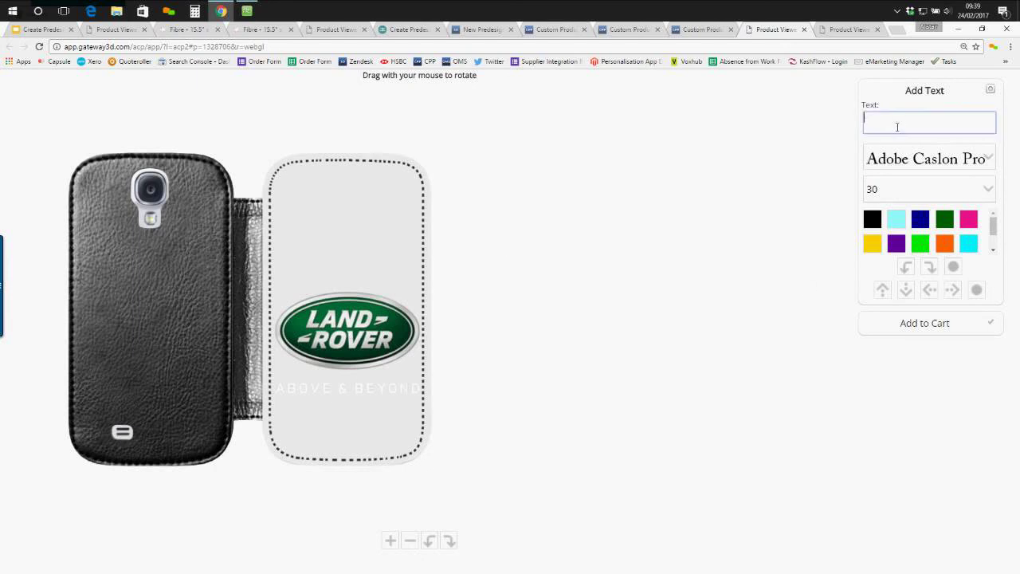
text(ALISTAIR)
click(881, 291)
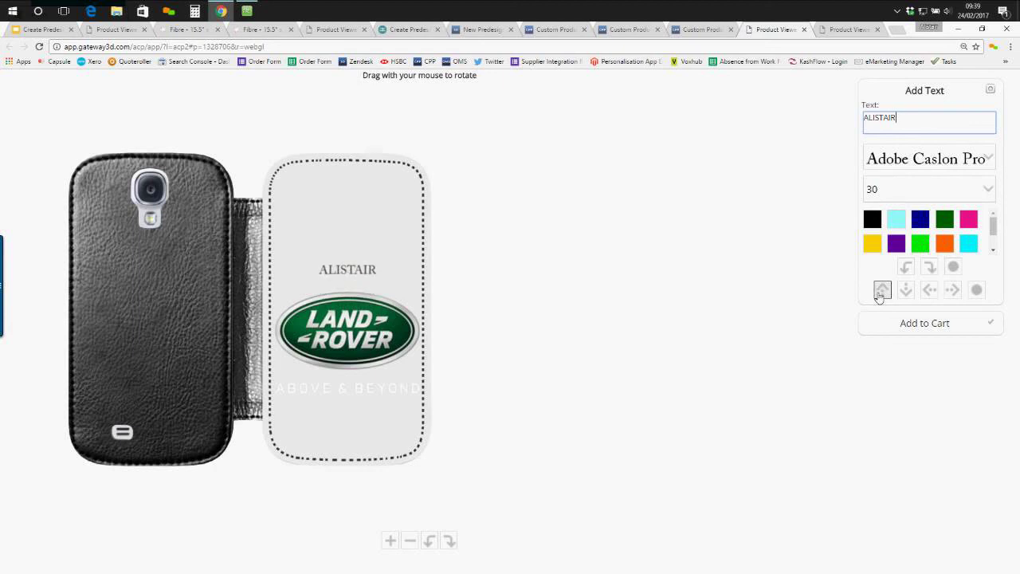
drag(879, 295, 883, 287)
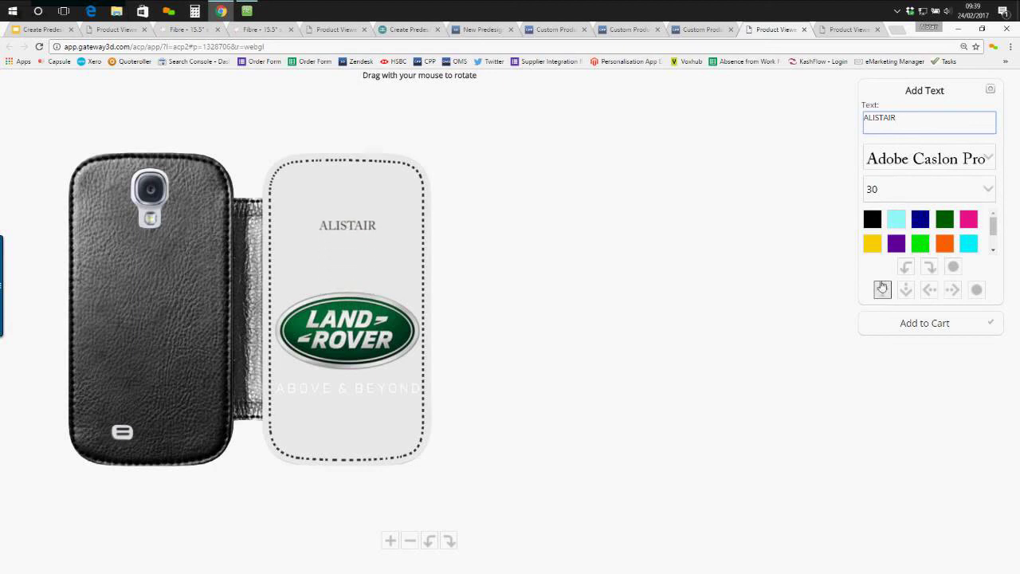
Style the custom text at size 70 in Akronim font, coloured bright green.
click(925, 188)
click(905, 265)
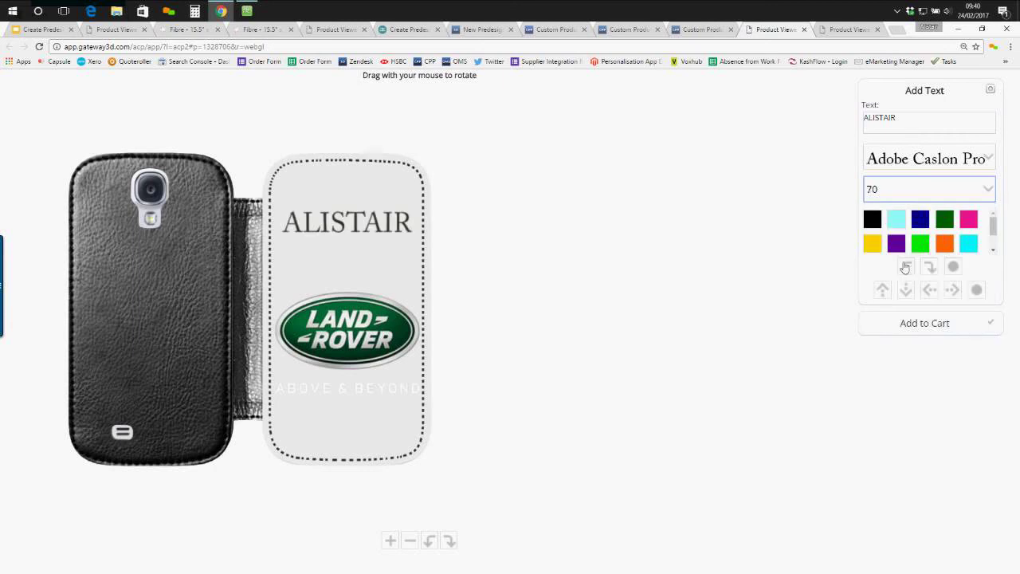
click(926, 167)
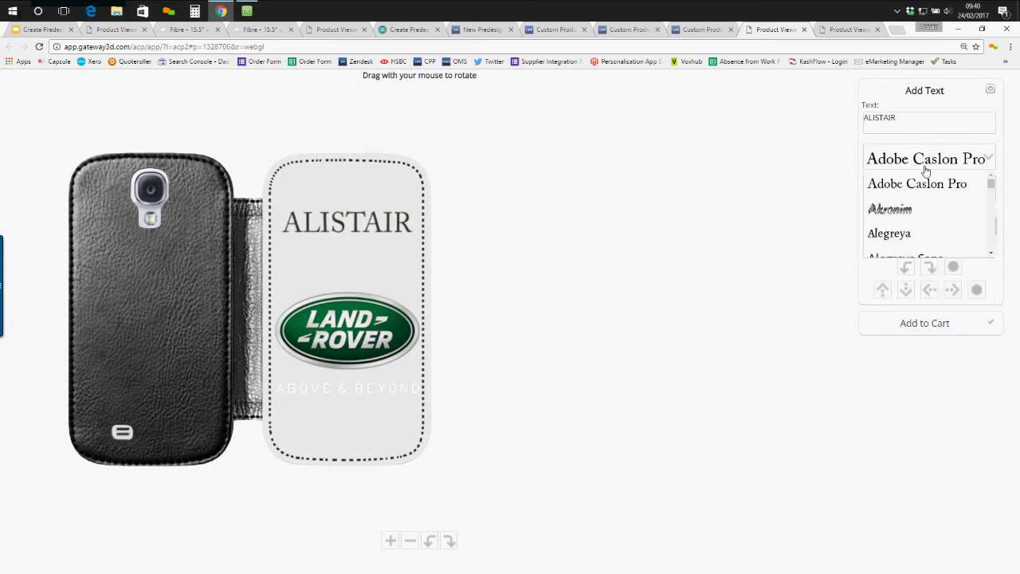
click(914, 207)
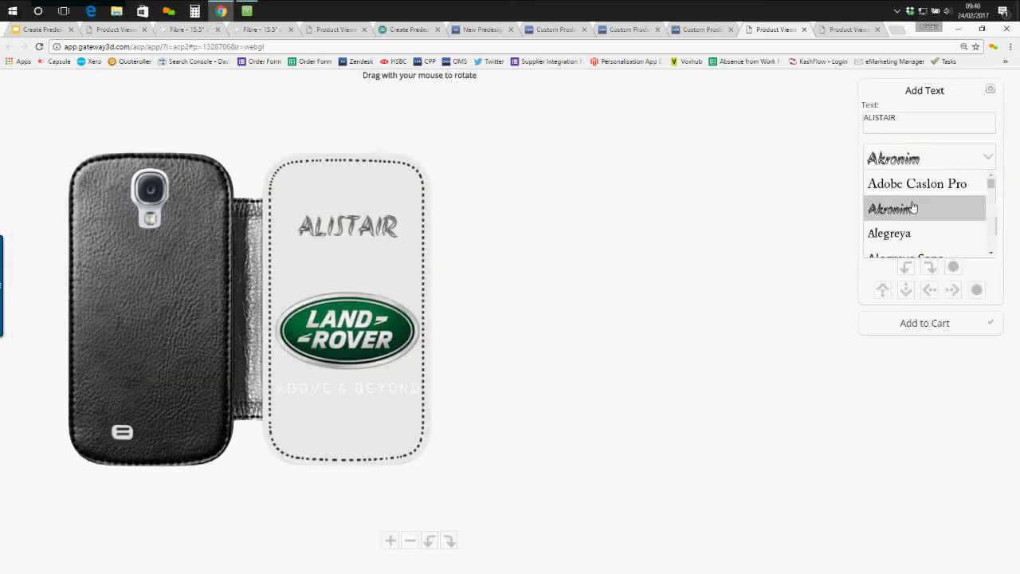
click(920, 243)
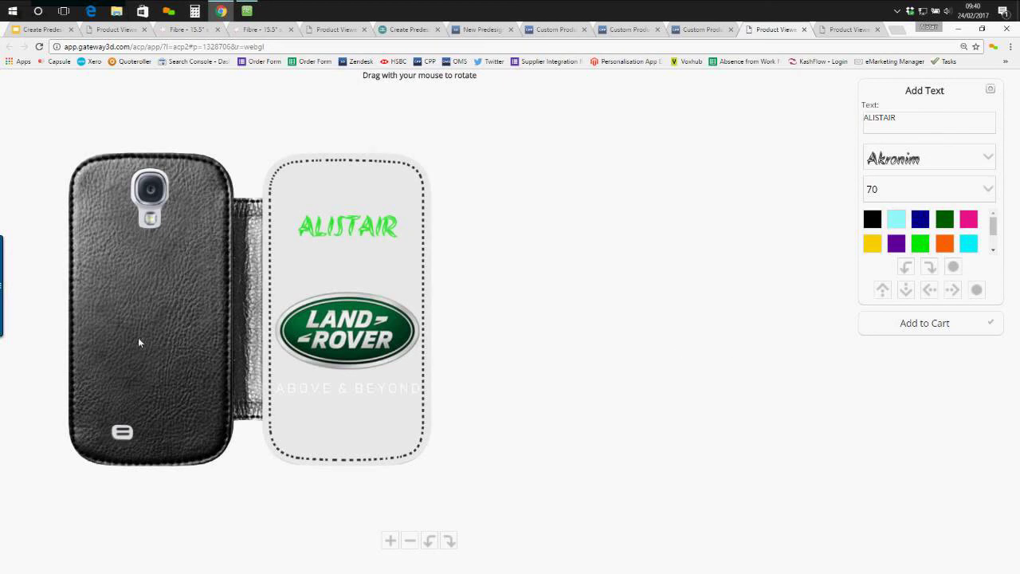
Rotate the personalised case to view it from several angles, then go to the Create Predesigned Tool blog.
drag(139, 342, 305, 342)
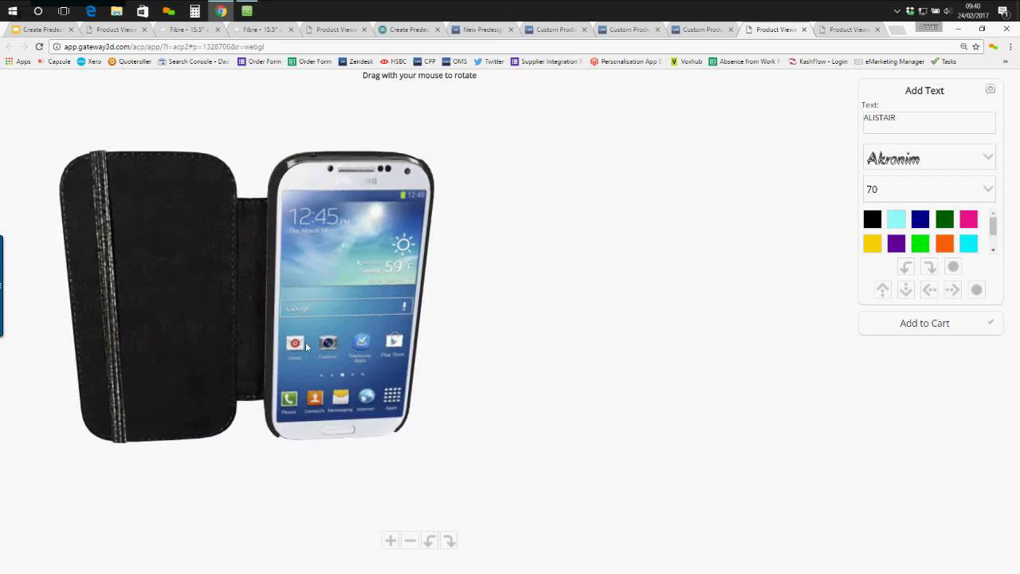
drag(329, 203, 367, 200)
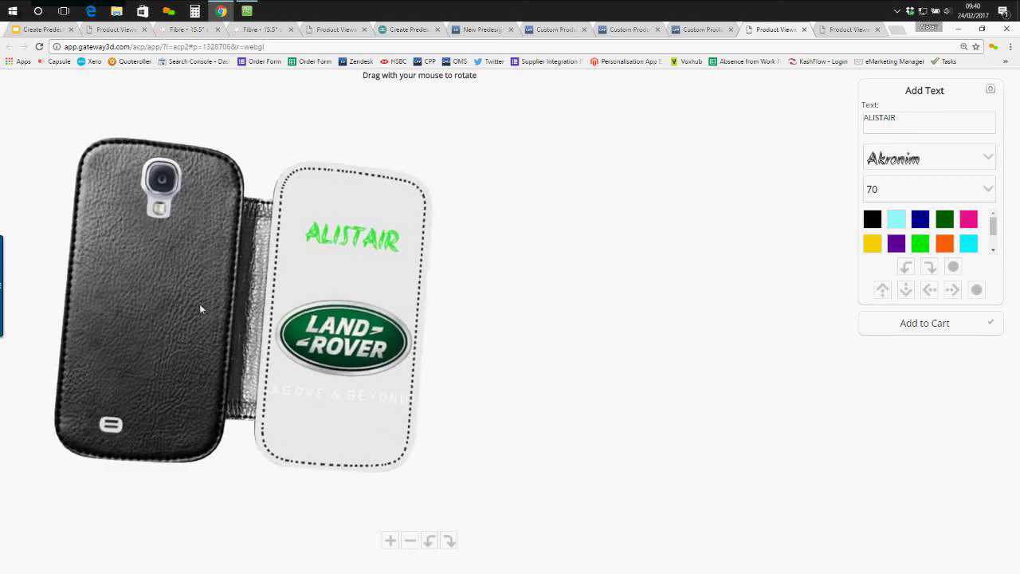
drag(360, 215, 386, 304)
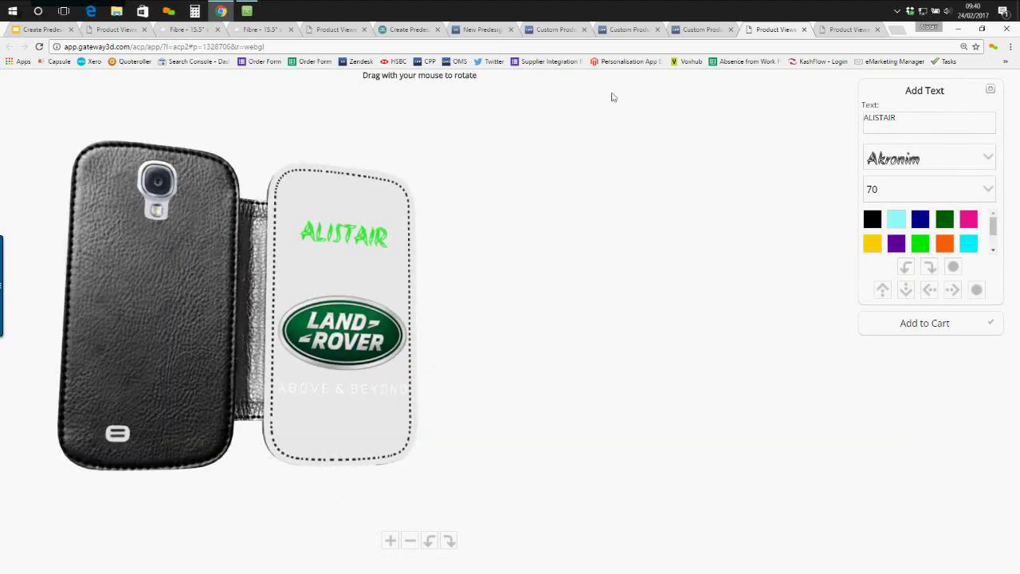
click(389, 31)
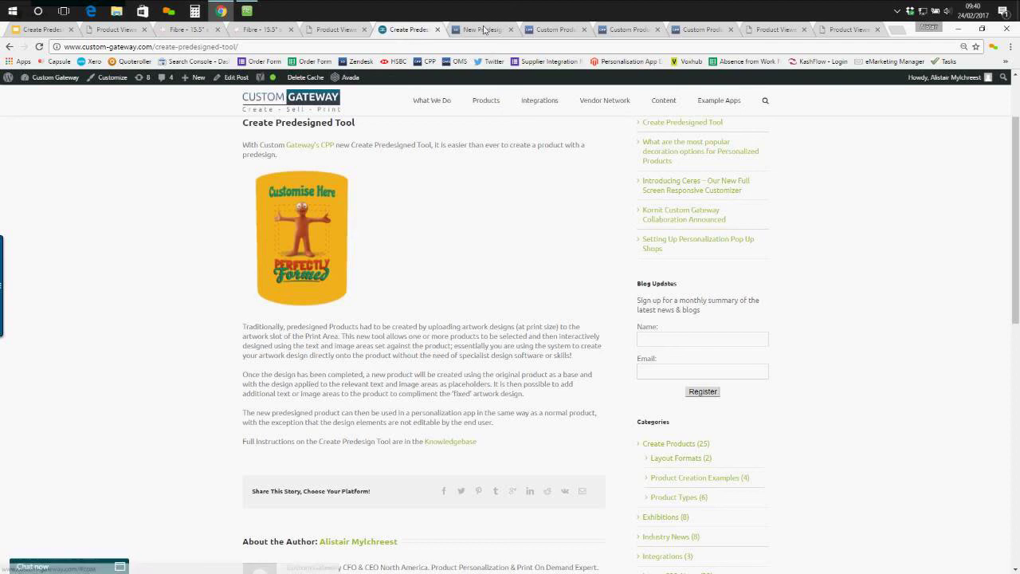
Skim the New Predesigned Tool help article, then return to the Create Predesigned Tool slides.
click(484, 29)
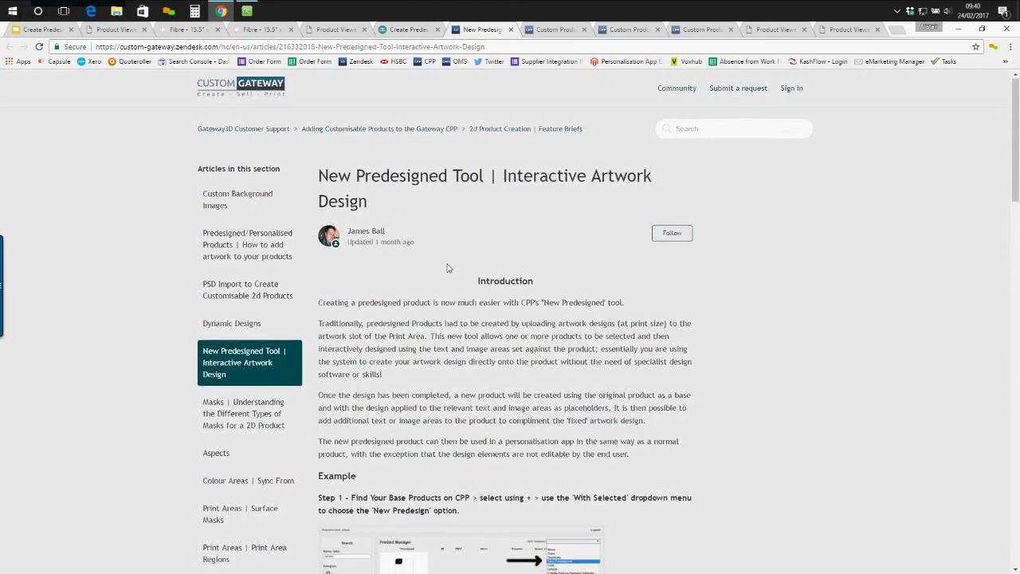
scroll(455, 266, down, 5)
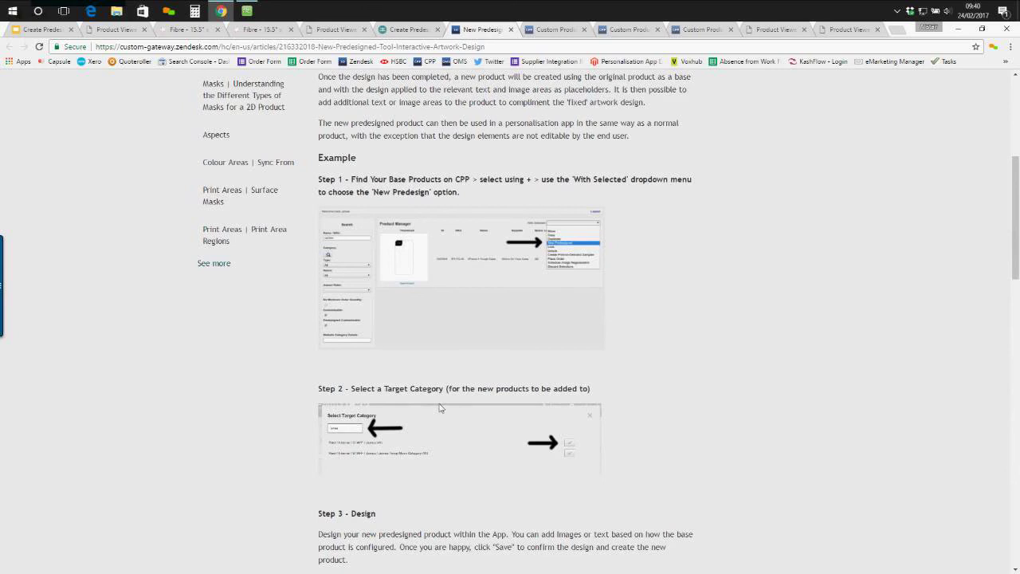
scroll(447, 399, down, 2)
scroll(378, 443, up, 6)
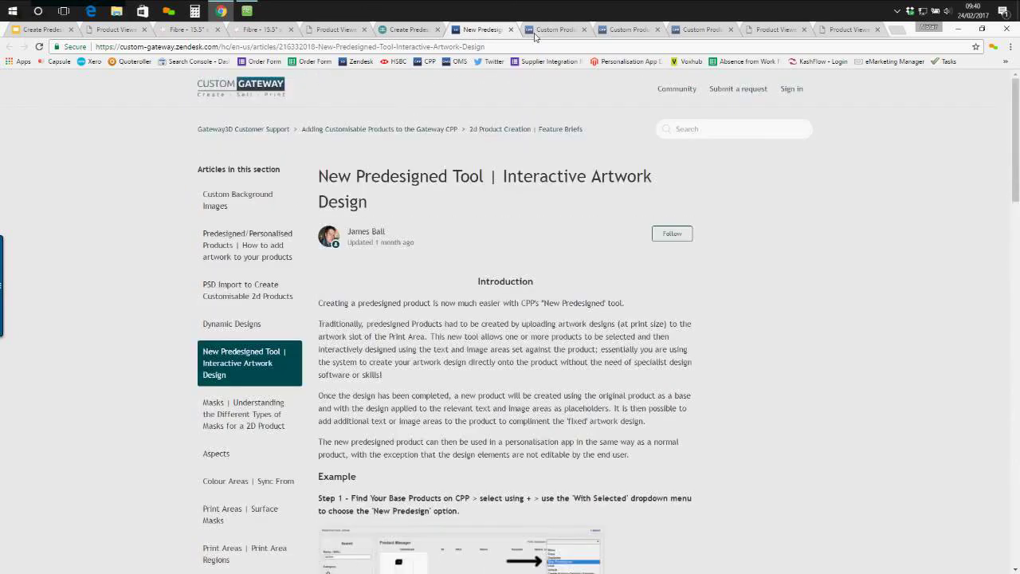
click(408, 31)
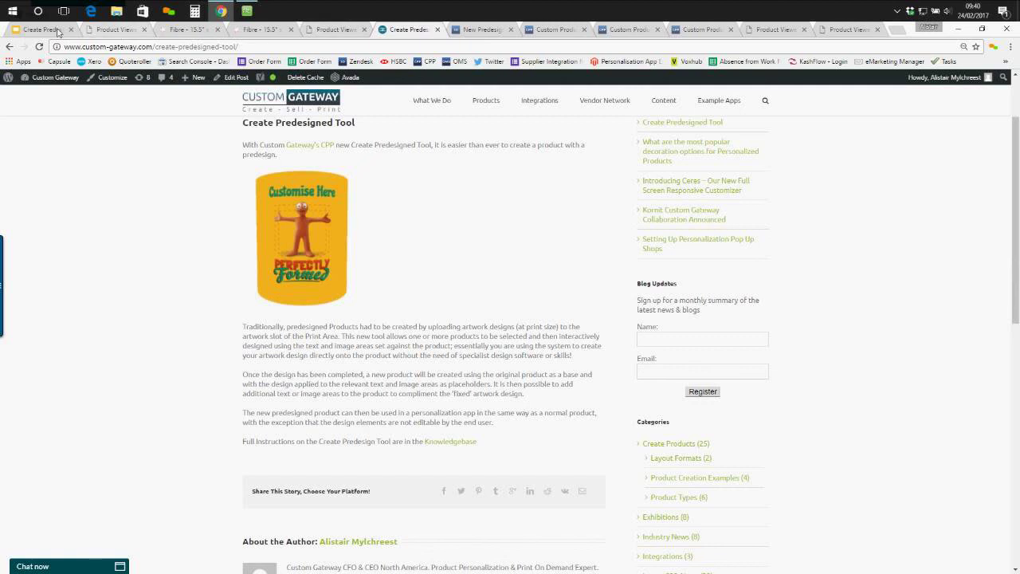
click(30, 30)
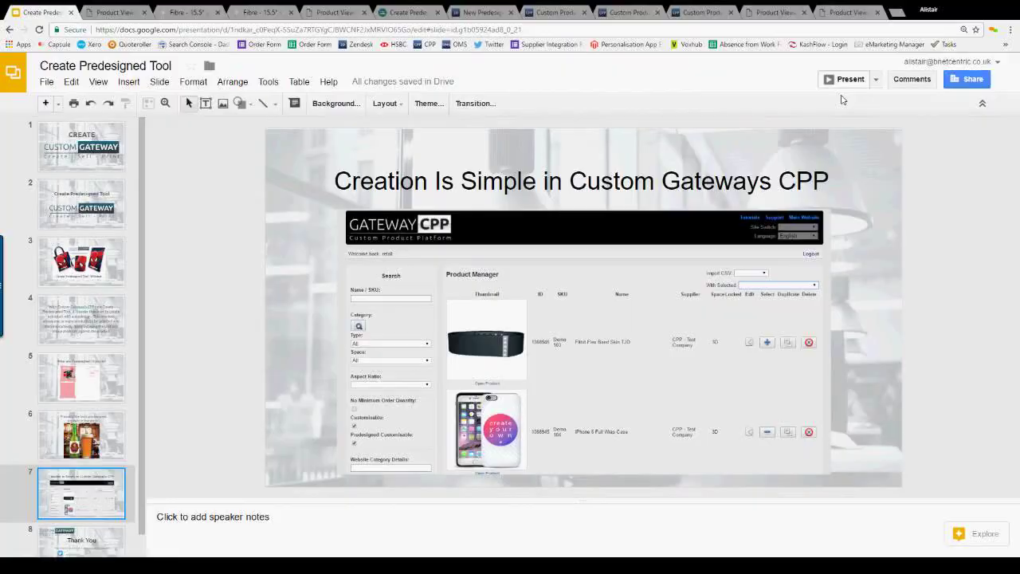
Present the Create Predesigned Tool deck full screen from slide 7.
click(845, 80)
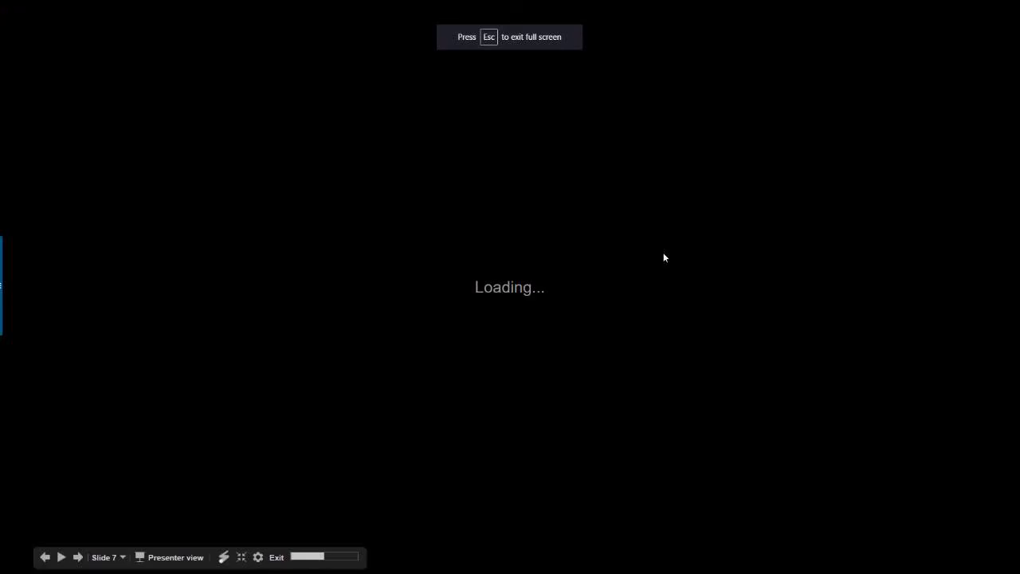